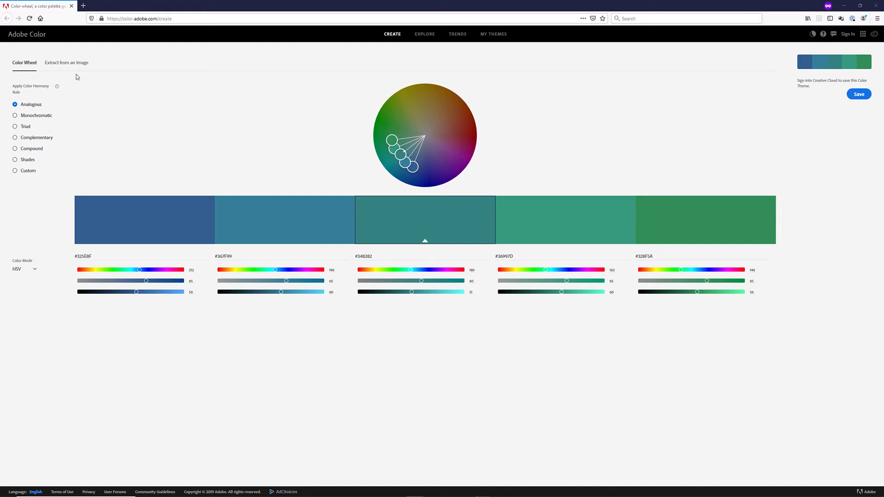
Keep the color mode at HSV and set the second swatch's hue to 97 and saturation to 55.
click(34, 270)
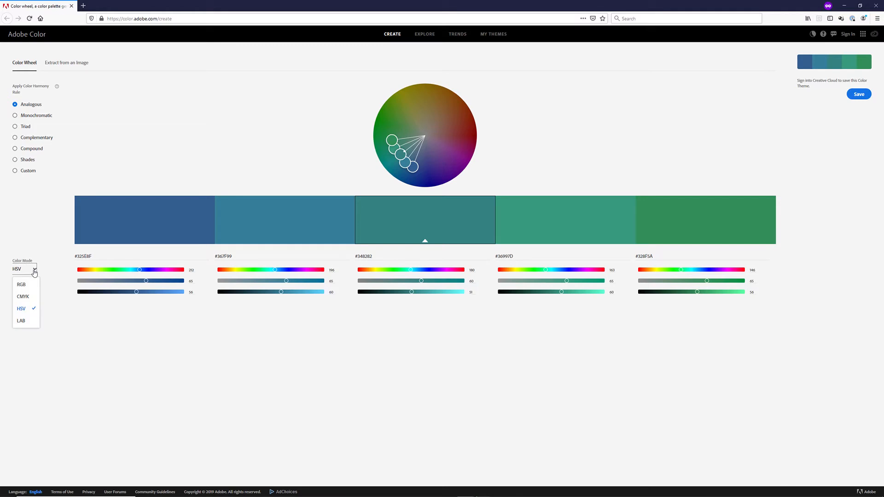
click(38, 313)
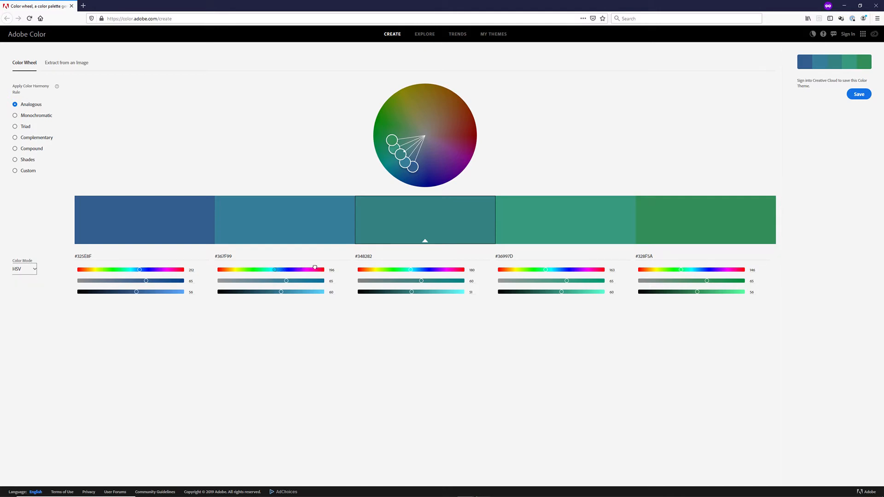
mouse_move(315, 273)
mouse_down()
mouse_move(243, 273)
mouse_move(300, 272)
mouse_move(306, 282)
mouse_move(294, 281)
mouse_move(310, 292)
mouse_move(294, 293)
mouse_up()
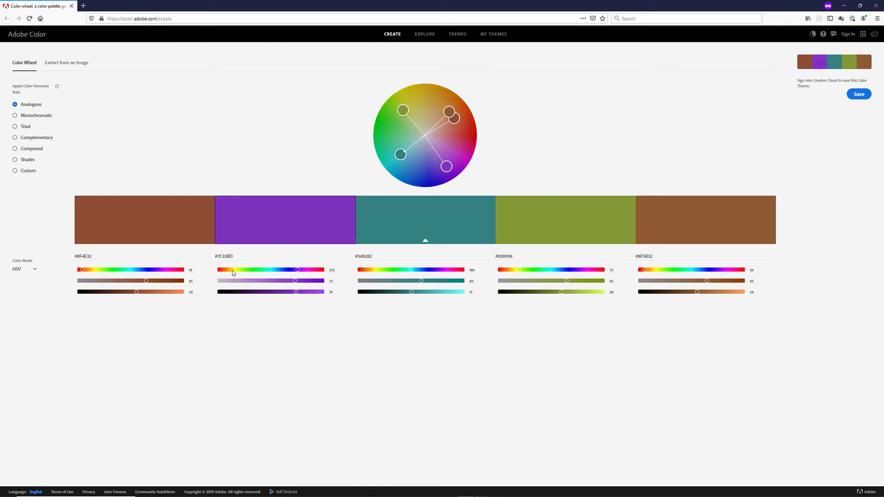
mouse_move(233, 272)
mouse_down()
mouse_move(301, 263)
mouse_move(226, 272)
mouse_move(294, 282)
mouse_move(241, 282)
mouse_move(336, 283)
mouse_up()
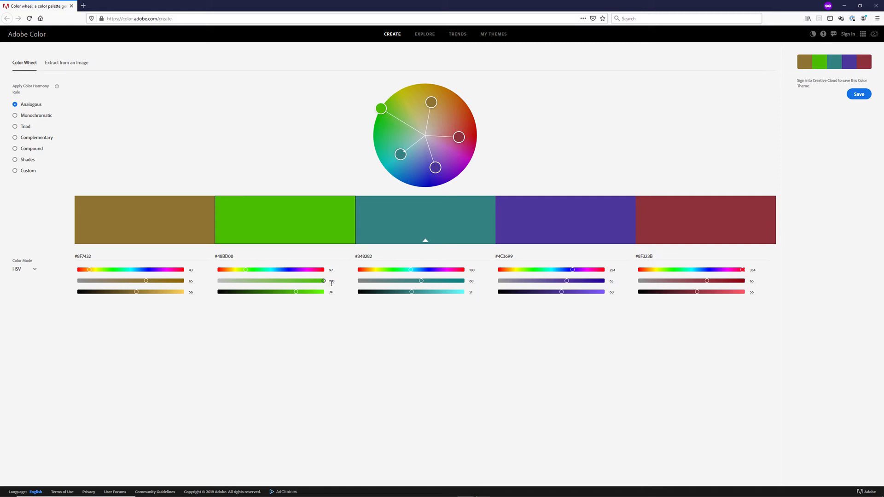
drag(323, 281, 206, 280)
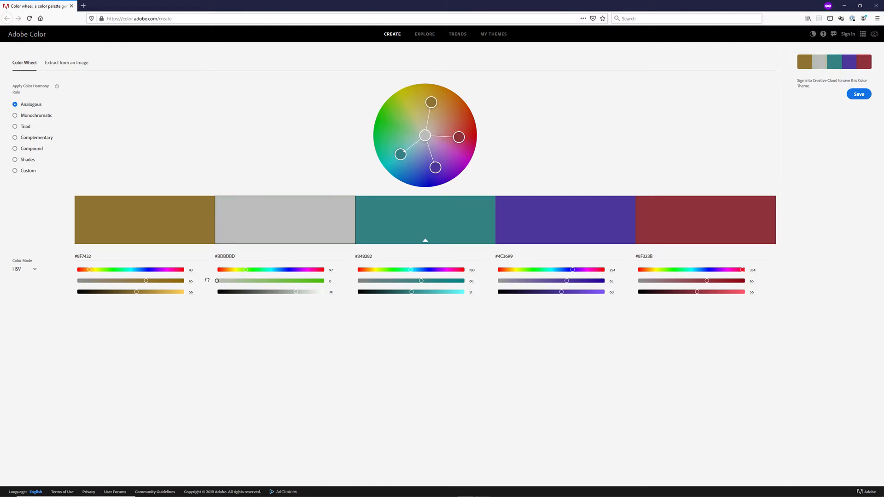
click(276, 281)
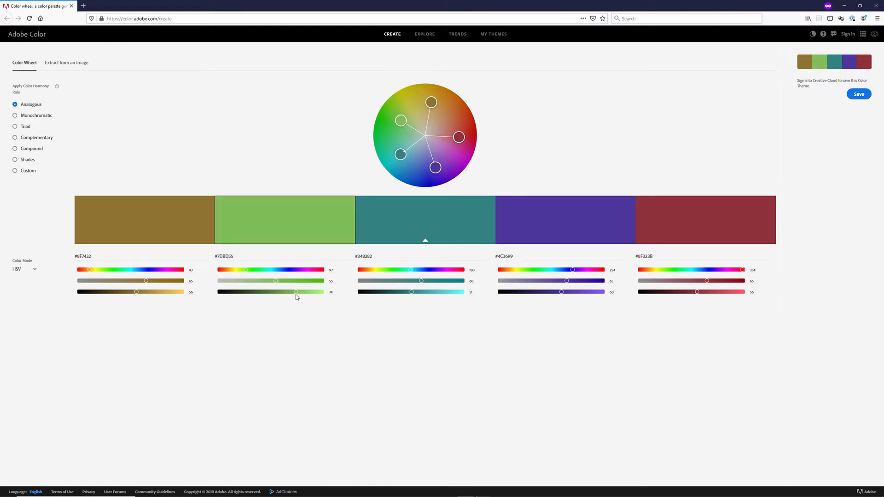
Darken the second swatch to black, then brighten it to a vivid green with saturation 79 and brightness 84.
click(250, 292)
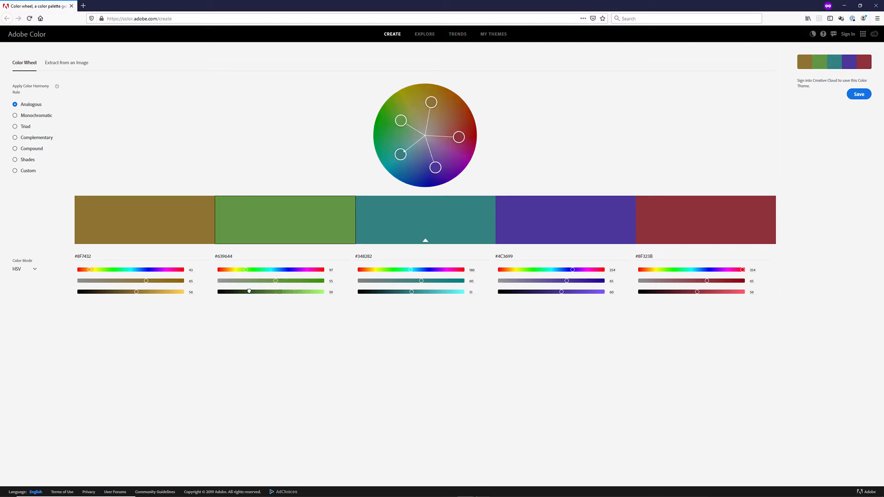
click(249, 291)
drag(232, 293, 219, 292)
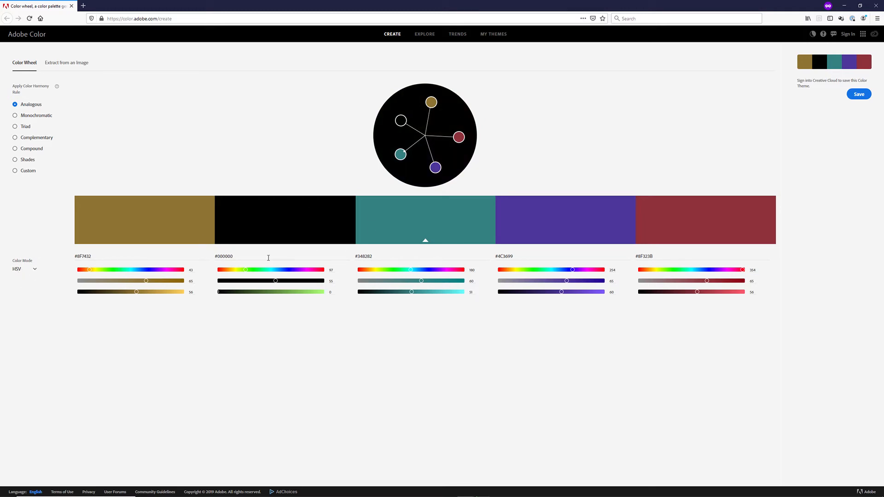
click(274, 292)
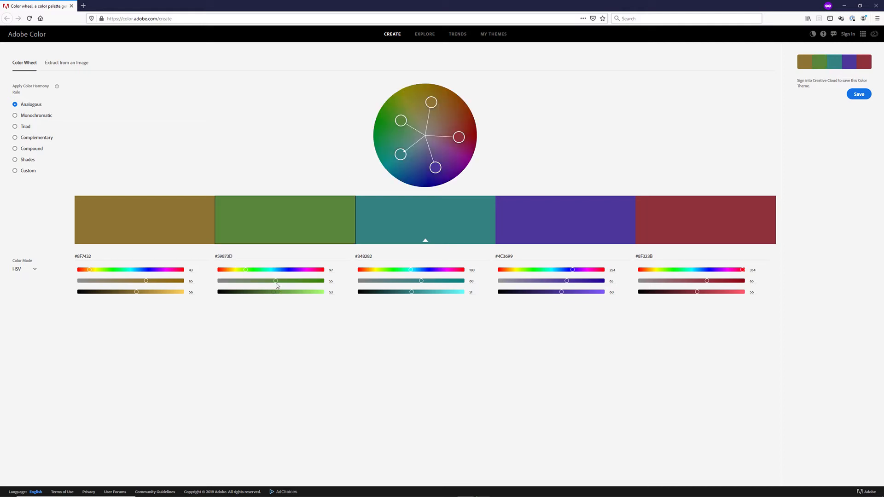
drag(283, 280, 302, 281)
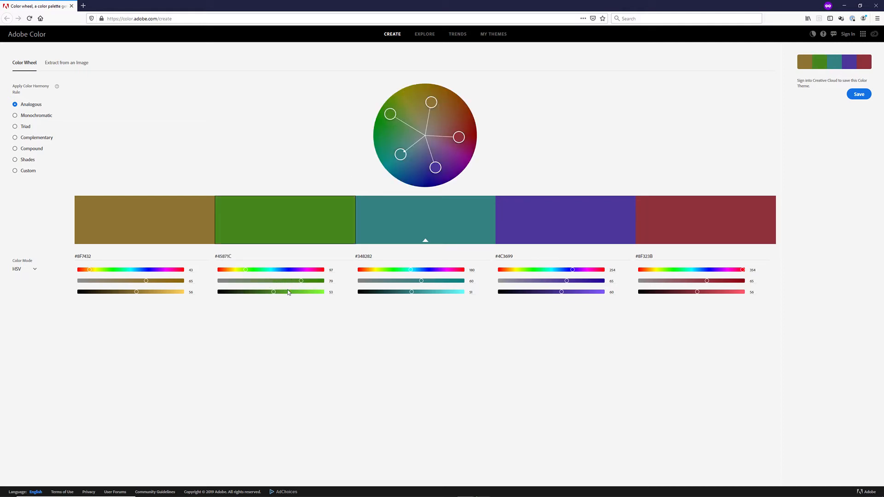
click(312, 292)
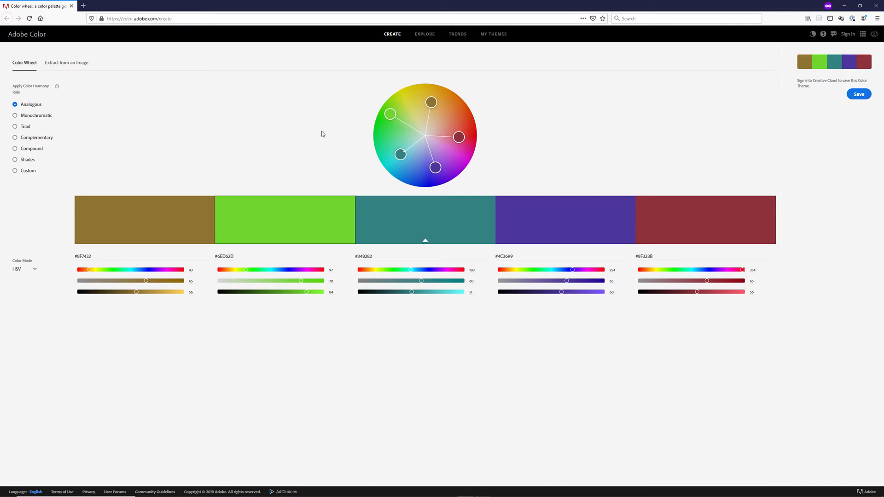
Try the Monochromatic harmony rule, return to Analogous, and rotate the base color on the wheel to purple.
click(29, 116)
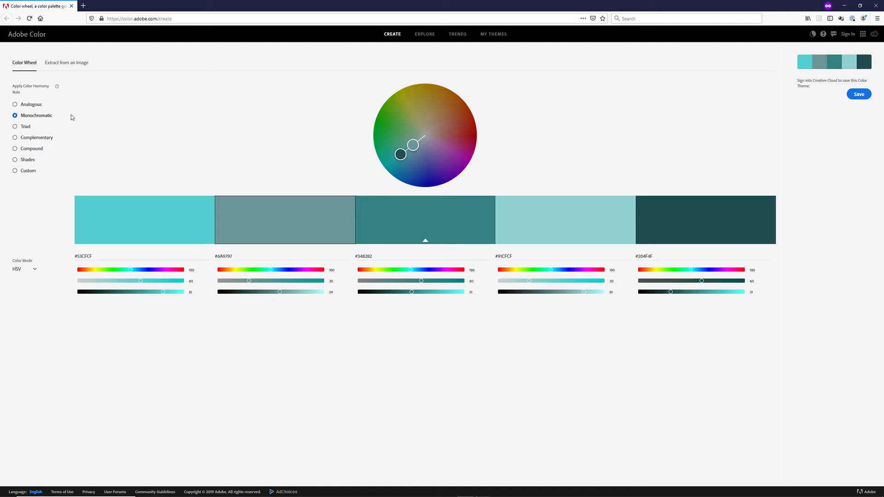
click(25, 105)
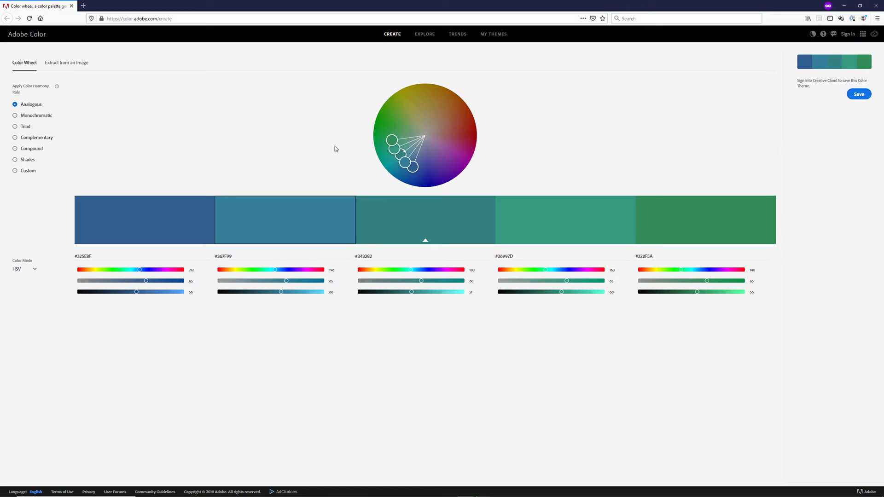
click(400, 156)
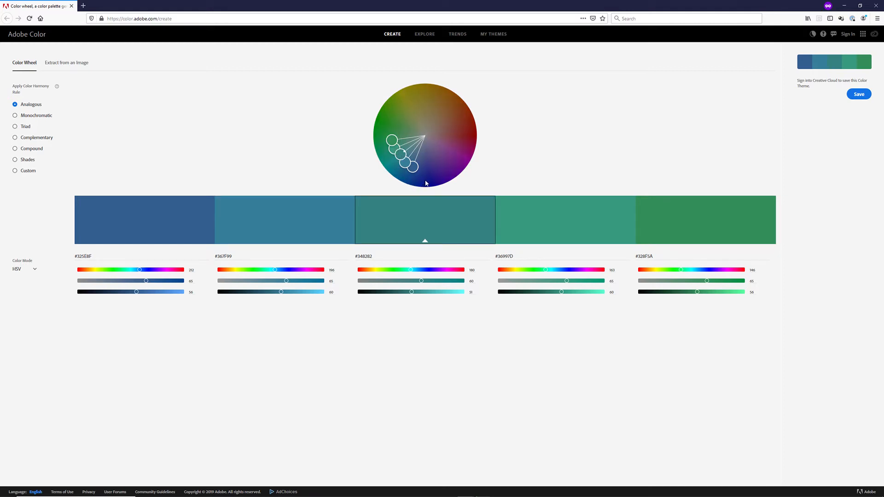
drag(406, 162, 459, 172)
Apply the Monochromatic rule and vary its purple shades, and switch to Triad and rotate the palette to the reddish-brown base #85391E.
click(43, 115)
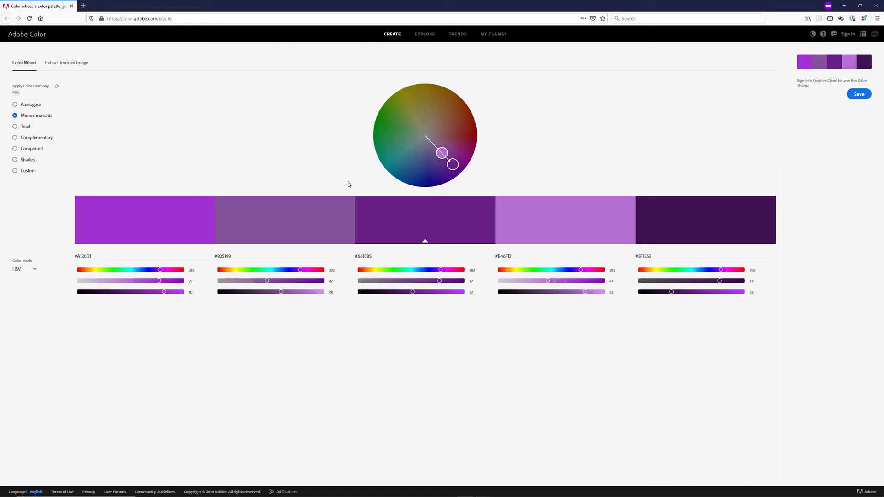
mouse_move(440, 152)
mouse_down()
mouse_move(434, 145)
mouse_move(449, 158)
mouse_up()
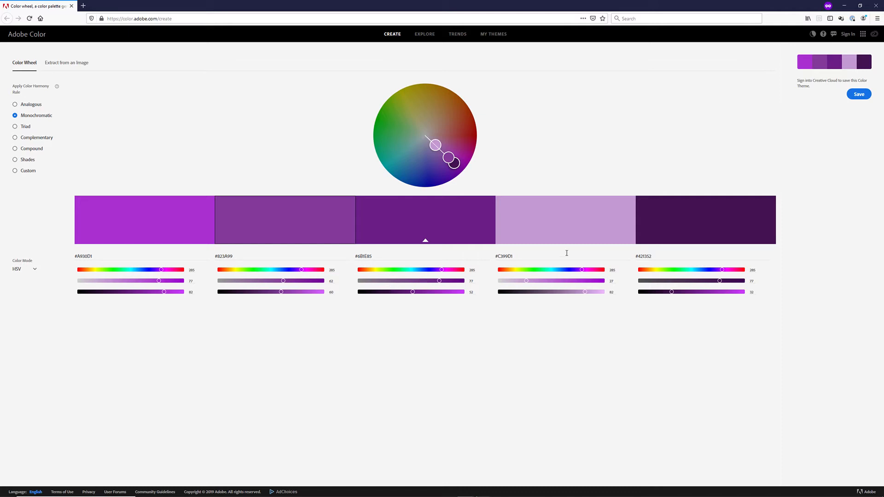
click(25, 130)
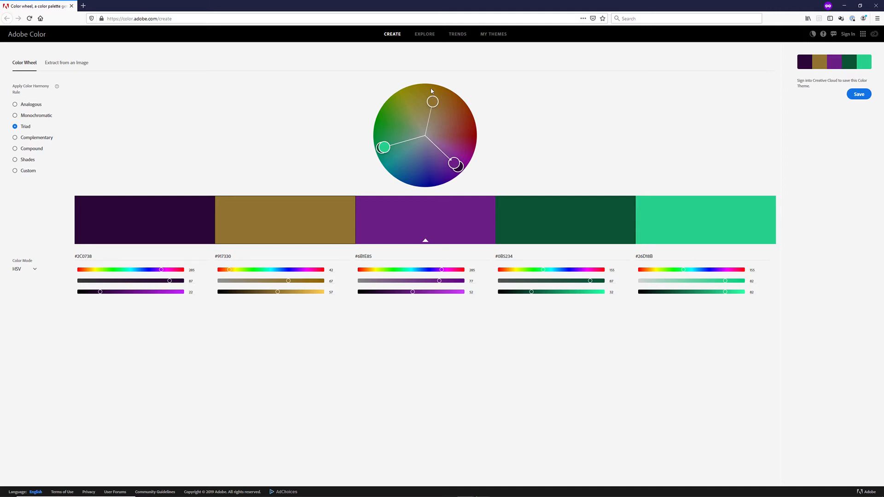
drag(432, 98, 388, 105)
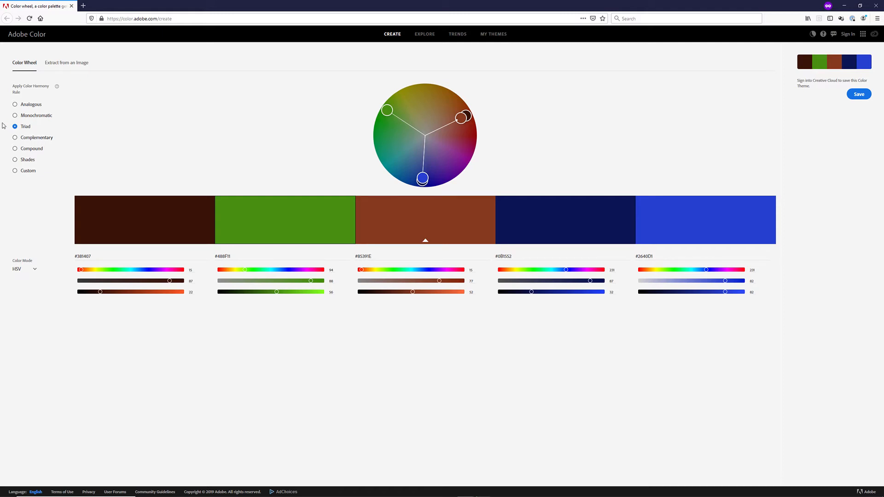
Compare the Analogous and Monochromatic rules, and apply Complementary and rotate the palette to a dark red base opposite green.
click(32, 105)
click(37, 118)
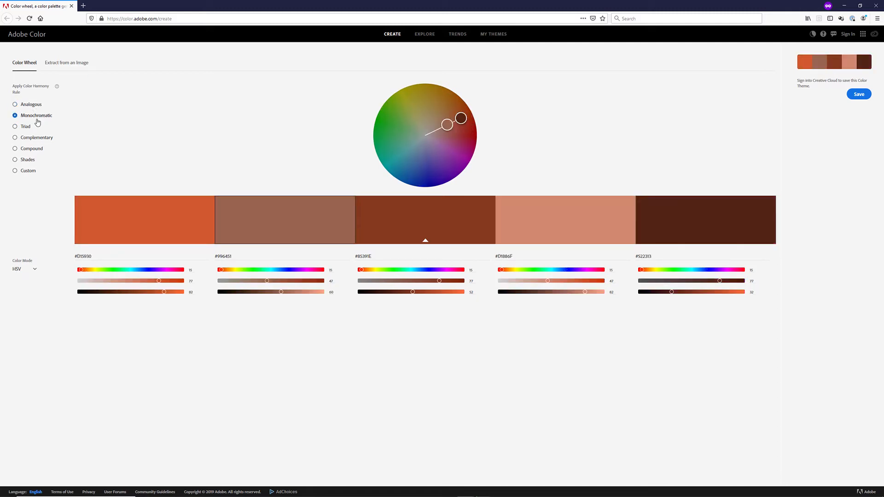
click(39, 140)
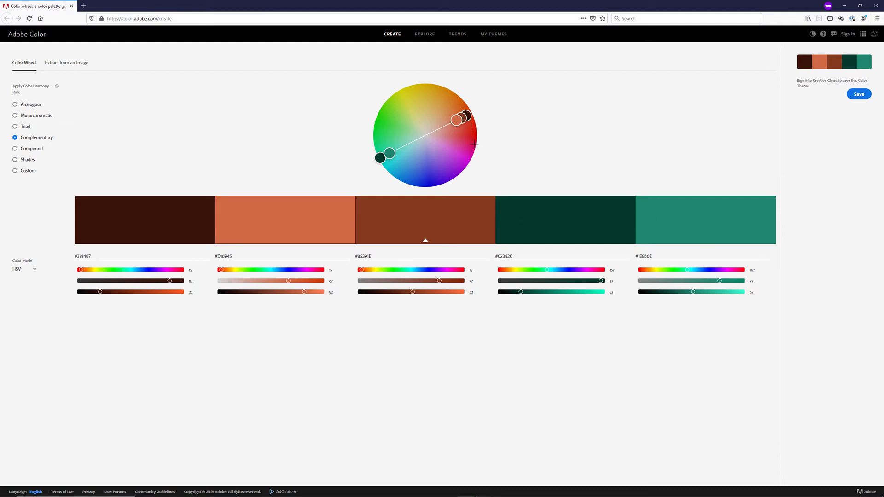
drag(474, 144, 389, 102)
drag(464, 128, 468, 137)
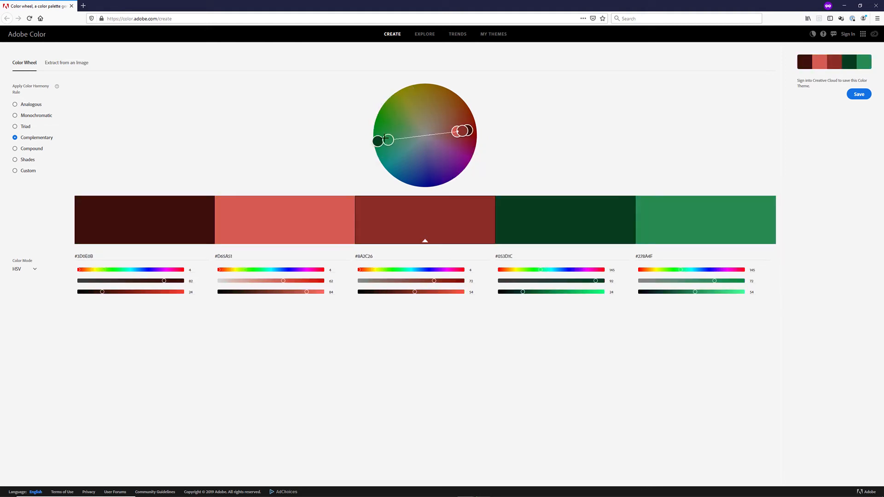
Apply the Compound harmony rule and switch to Custom so each swatch can be edited independently.
click(33, 149)
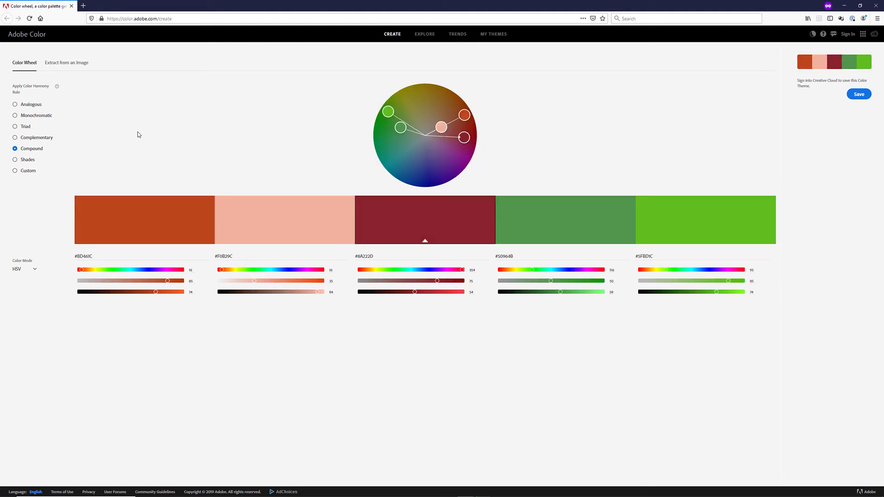
click(27, 171)
Show the swatch values in RGB, and change the color mode to CMYK.
click(20, 269)
click(21, 285)
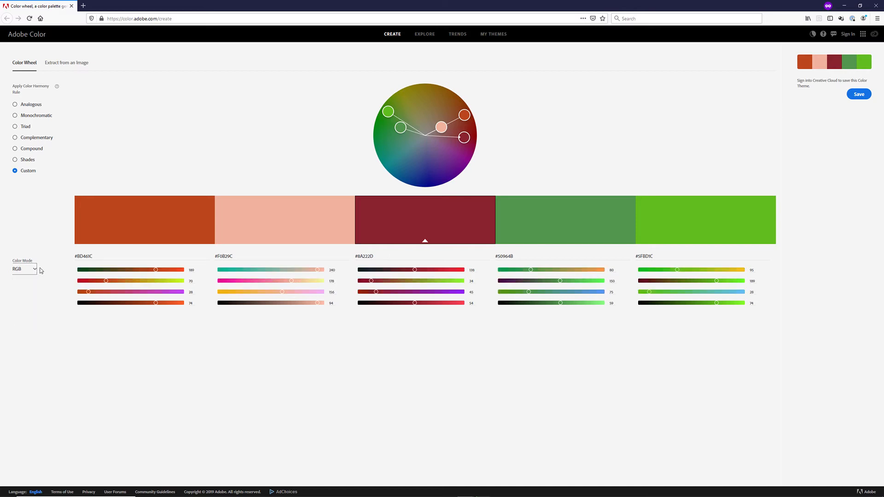
click(25, 269)
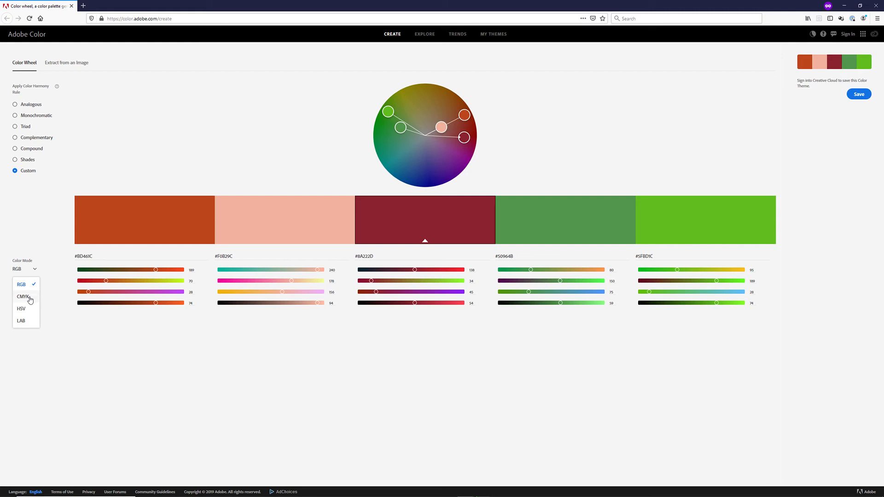
click(30, 299)
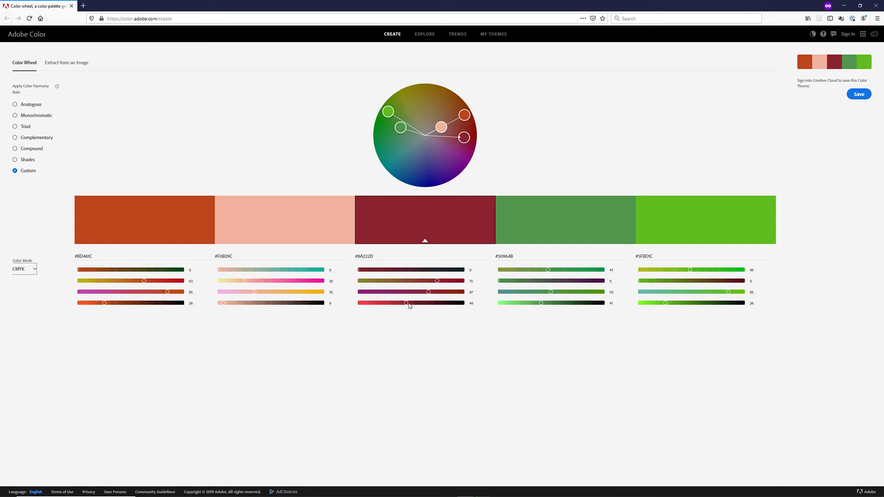
Turn the middle swatch nearly white by setting its magenta and black to 0 and yellow to 1.
click(385, 222)
drag(374, 306, 351, 305)
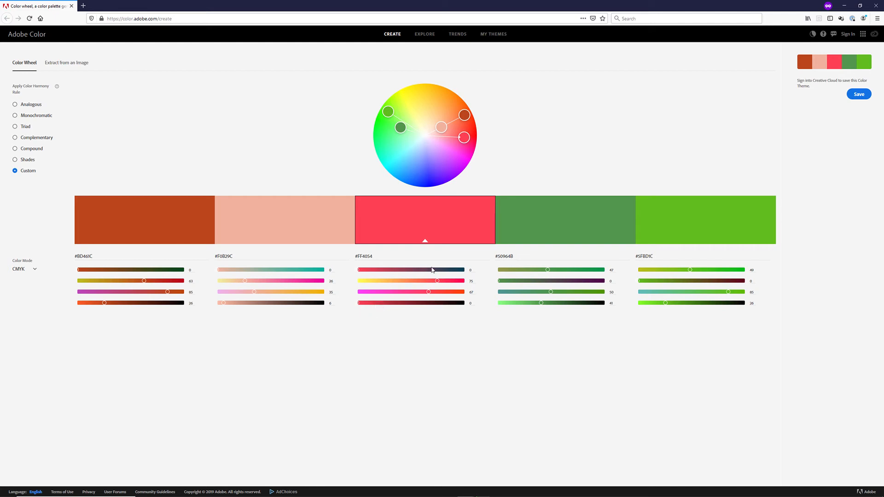
mouse_move(437, 280)
mouse_down()
mouse_move(371, 282)
mouse_move(360, 300)
mouse_up()
click(360, 292)
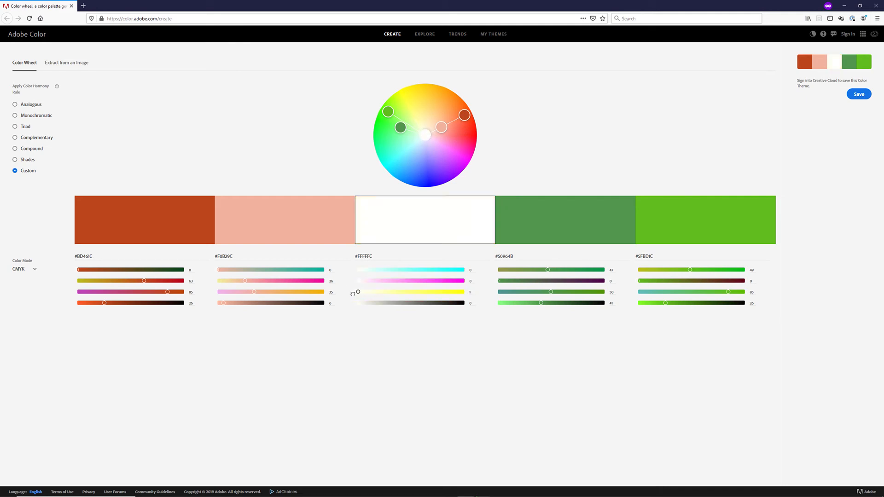
Raise the middle swatch's yellow to 100 for pure yellow, and add magenta 100 to make it pure red.
mouse_move(367, 271)
mouse_down()
mouse_move(472, 268)
mouse_move(410, 269)
mouse_move(354, 289)
mouse_move(470, 278)
mouse_move(349, 294)
mouse_move(444, 293)
mouse_up()
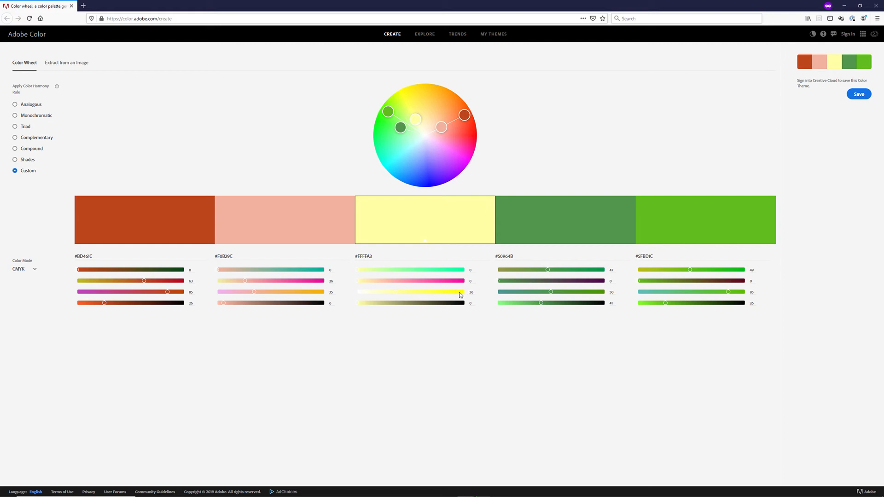
click(460, 292)
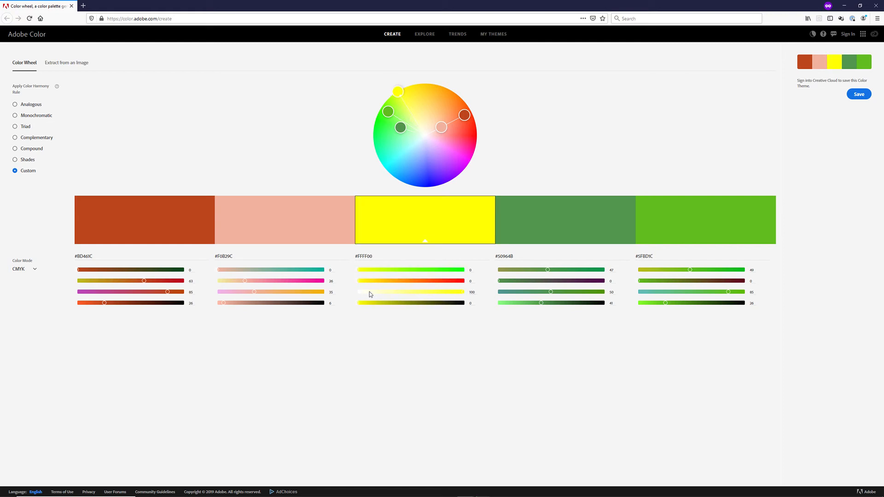
drag(360, 280, 465, 280)
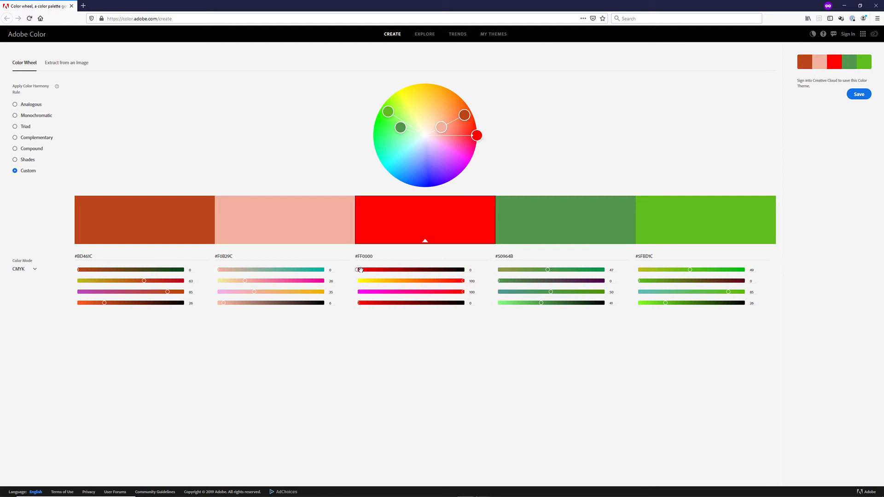
Mix the middle swatch to black with cyan 100, and then to blue-violet with cyan 52, magenta 54 and yellow 0.
drag(421, 271, 469, 266)
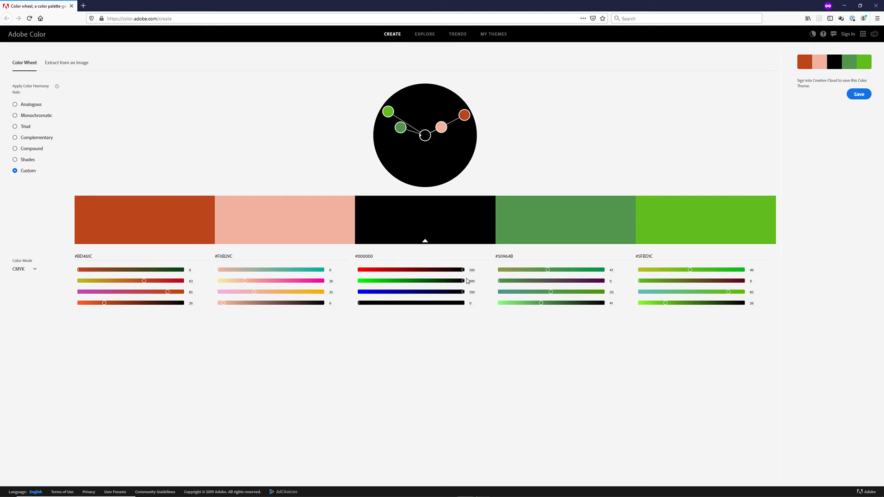
drag(463, 270, 348, 280)
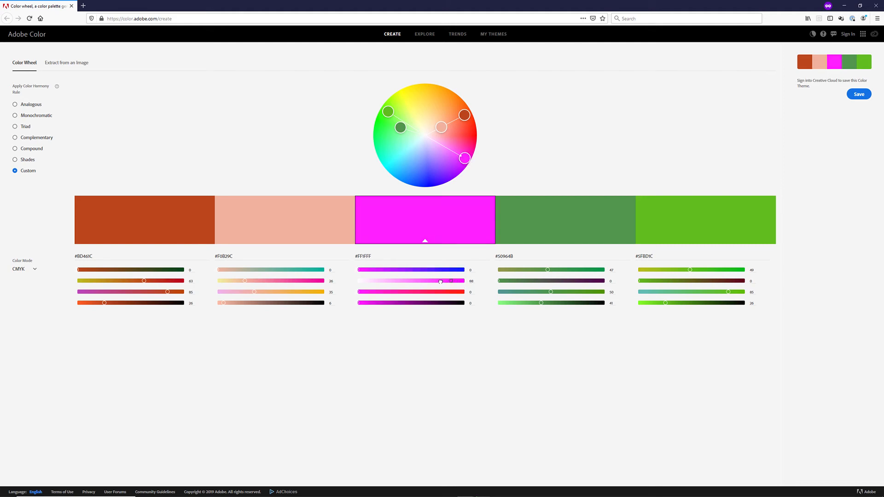
drag(461, 281, 416, 283)
drag(358, 270, 414, 272)
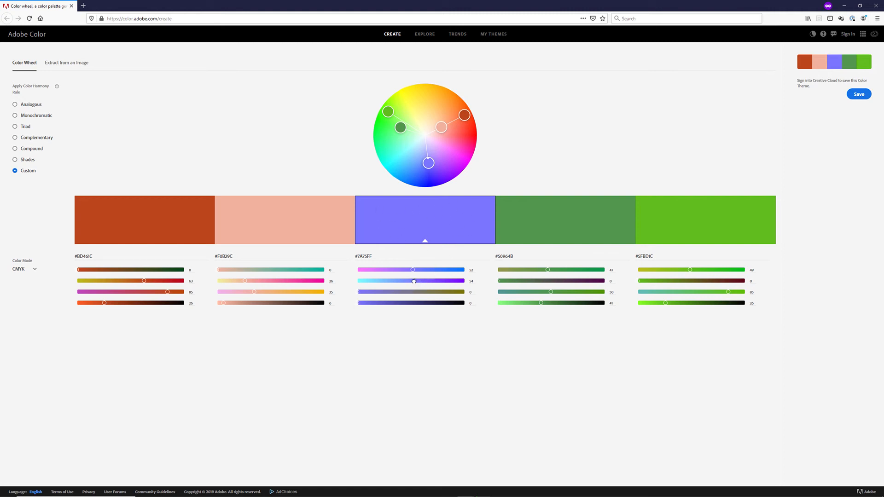
Mix the middle swatch to pure red with cyan 0, magenta 100 and yellow 100.
drag(414, 282, 483, 282)
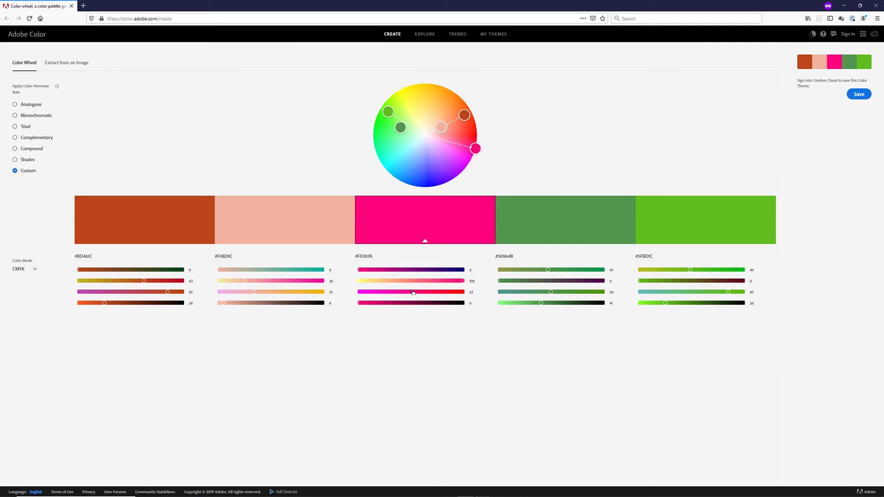
drag(414, 293, 478, 293)
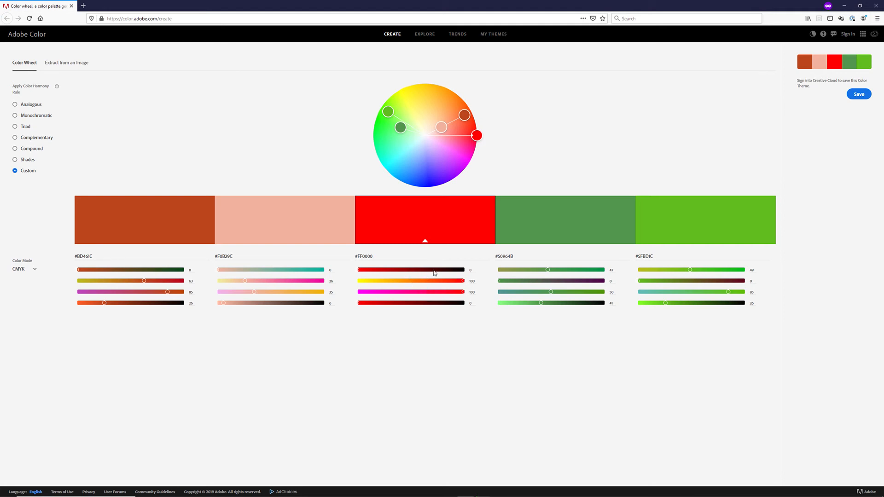
Mix the middle swatch to a salmon pink by reducing its magenta to 52 and its yellow to 55.
click(411, 281)
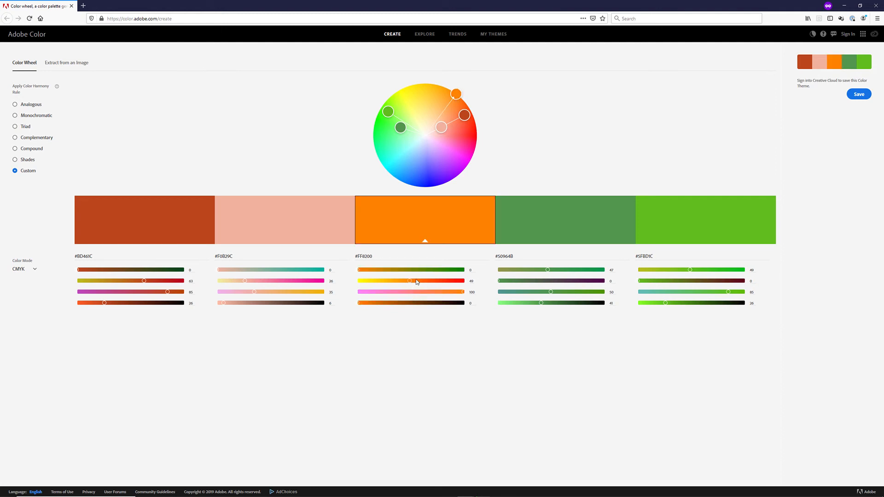
click(414, 282)
click(411, 292)
drag(411, 293, 416, 293)
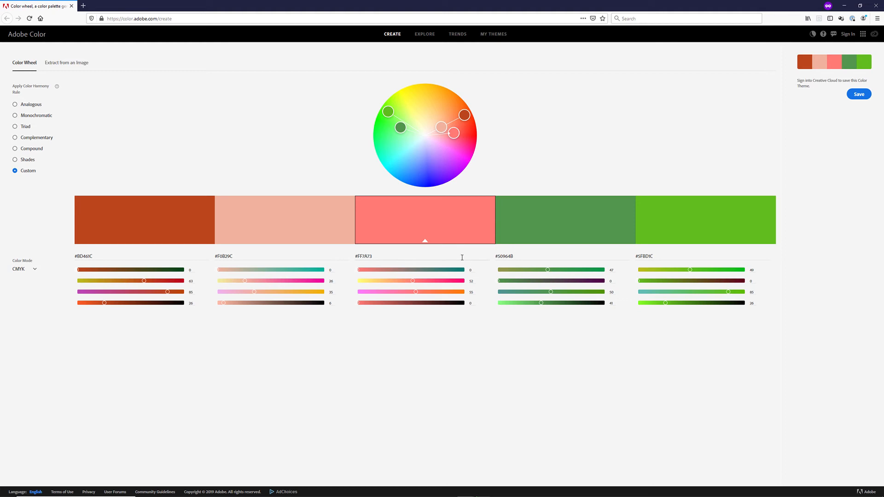
Change the color mode to RGB and set the middle swatch's red, green and blue to 0 for black.
click(17, 271)
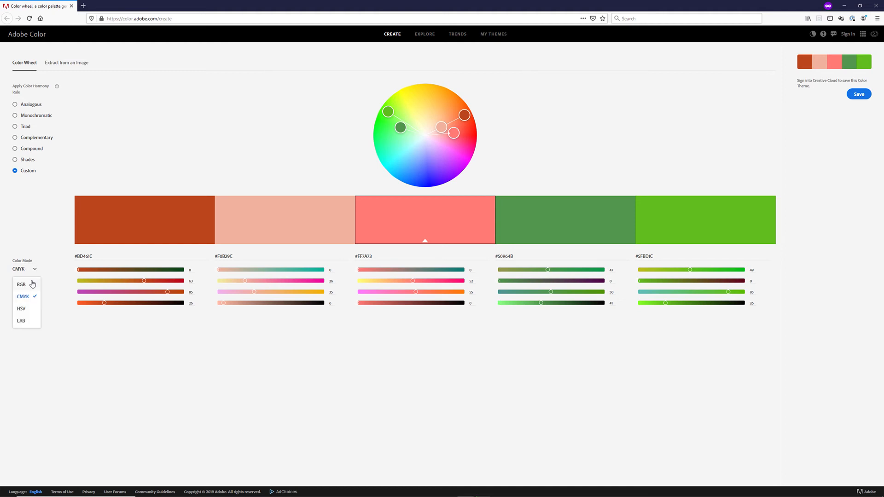
click(30, 282)
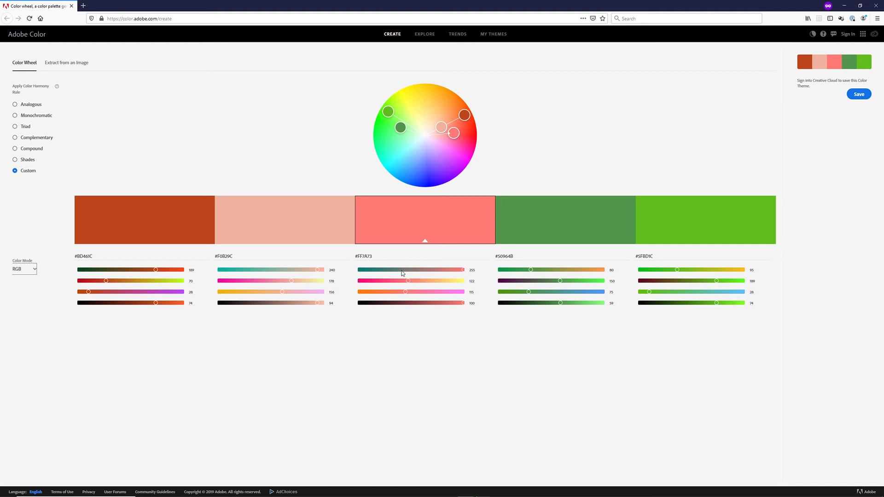
click(359, 271)
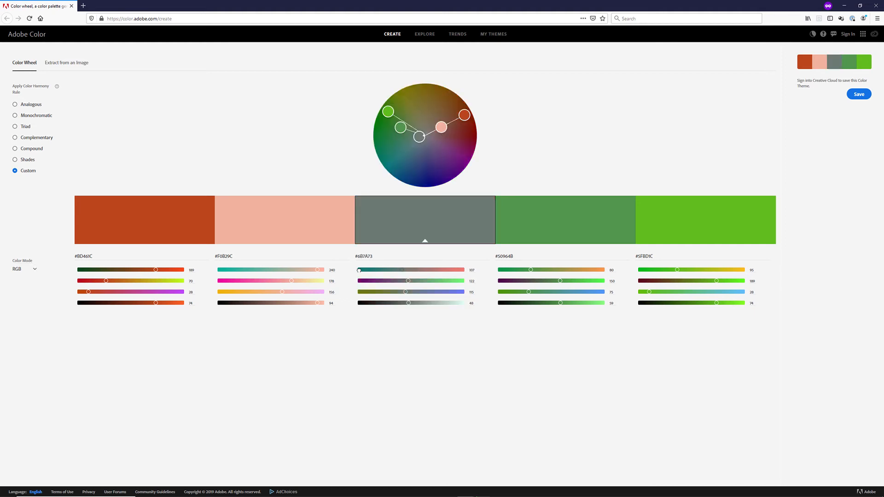
drag(352, 270, 357, 270)
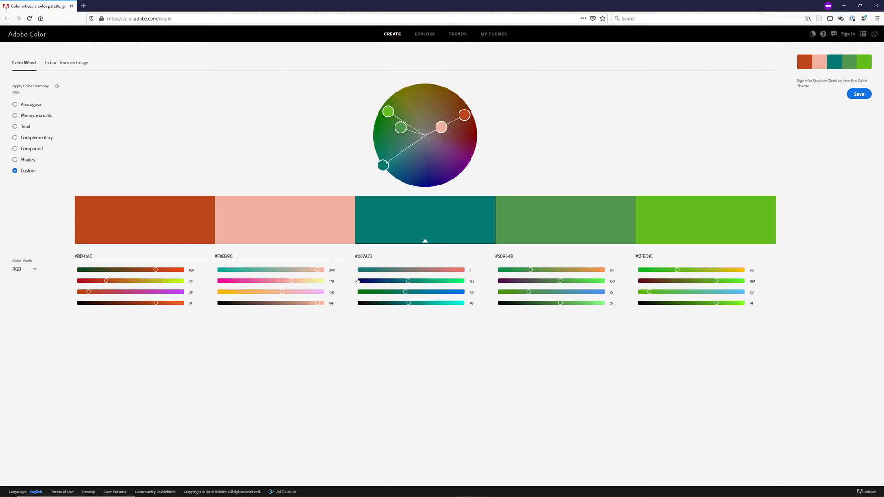
click(358, 281)
click(358, 292)
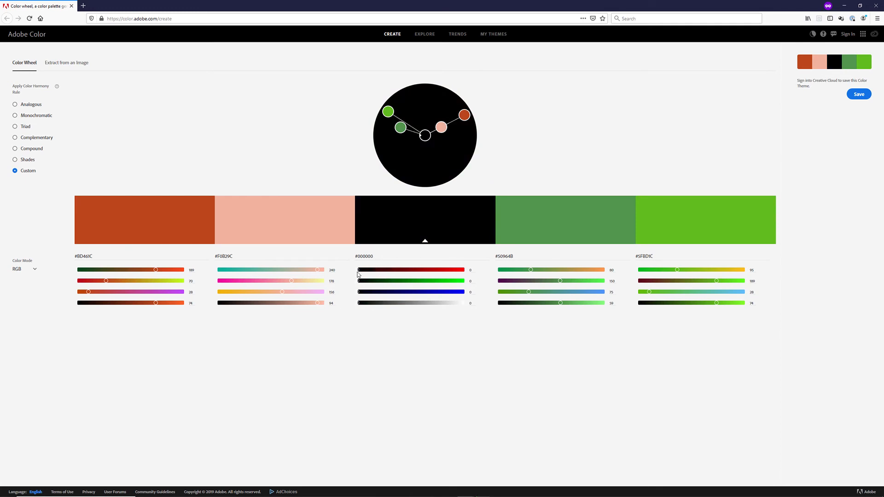
Raise the middle swatch's red, green and blue one after another to 255, mixing red, yellow and finally white.
drag(430, 271, 465, 270)
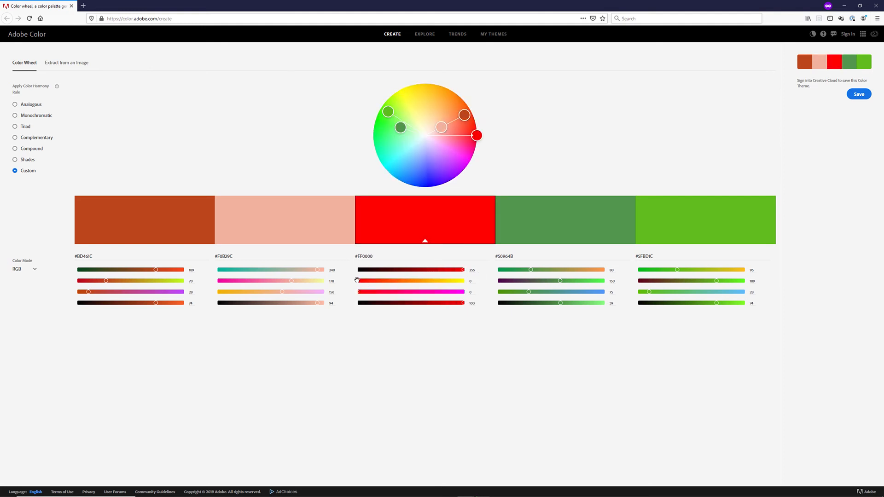
drag(359, 281, 469, 282)
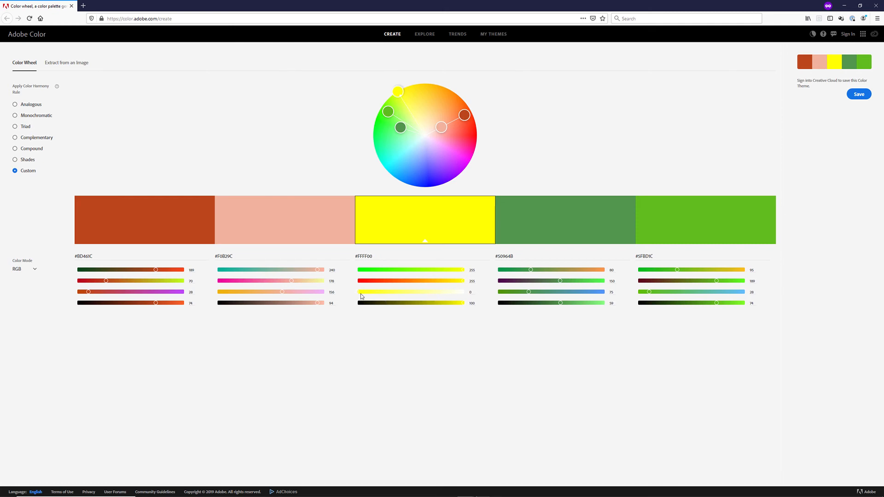
drag(359, 292, 484, 287)
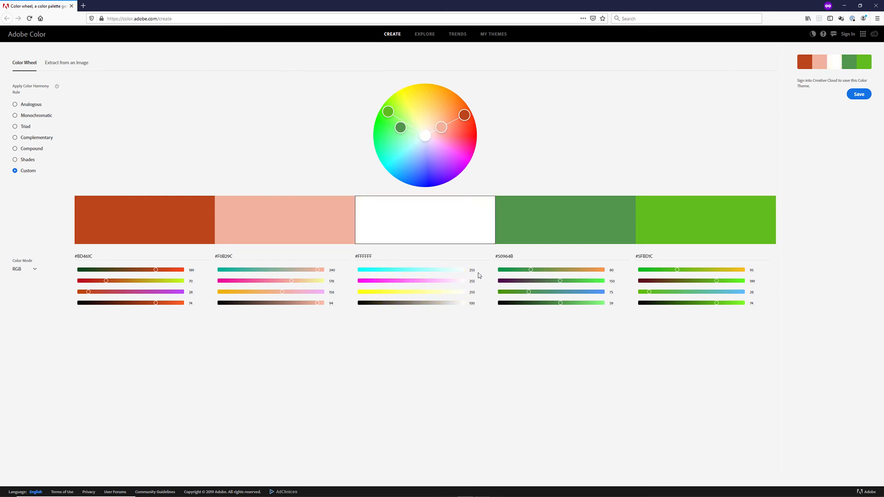
Bring all three RGB channels of the middle swatch to 0, and set blue to 255 for pure blue.
drag(452, 292, 358, 292)
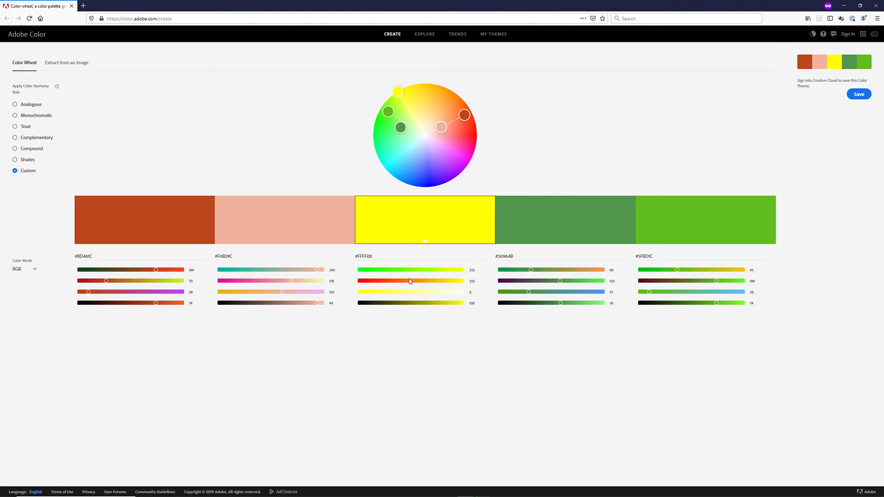
mouse_move(408, 281)
mouse_down()
mouse_move(358, 281)
mouse_move(382, 271)
mouse_move(357, 271)
mouse_up()
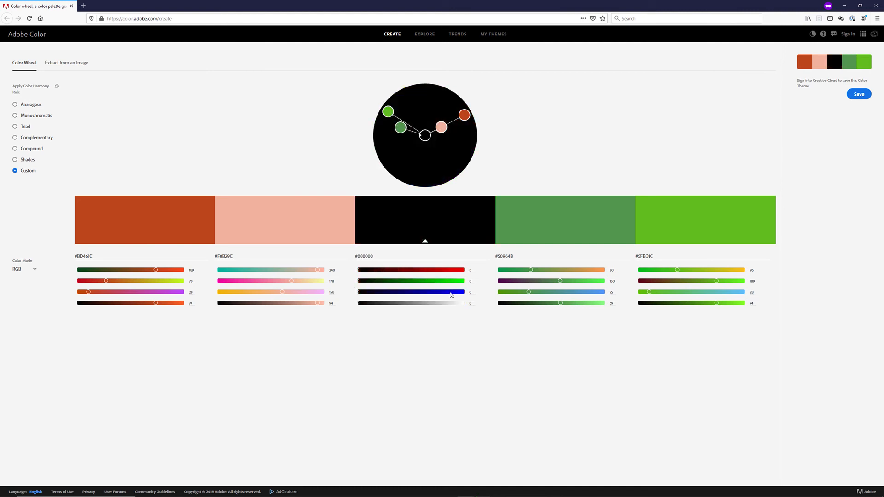
drag(454, 293, 463, 293)
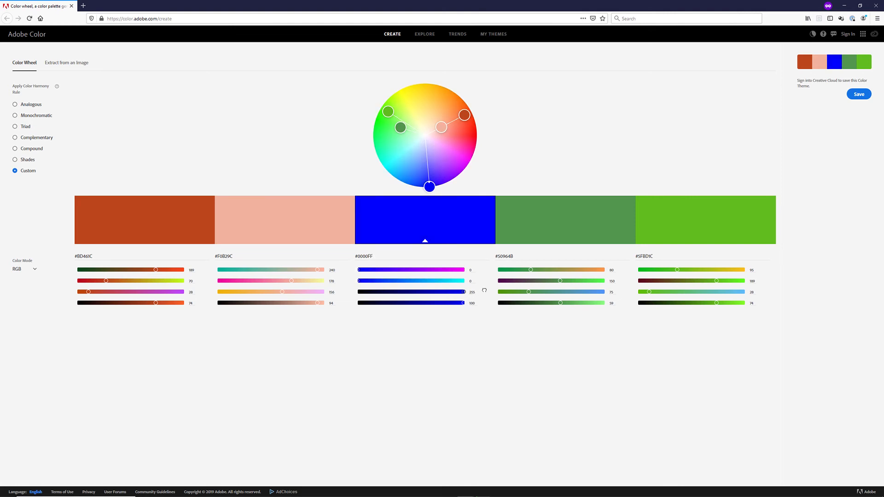
Change the color mode to CMYK and lighten the middle blue swatch with cyan 77 and magenta 72.
click(32, 271)
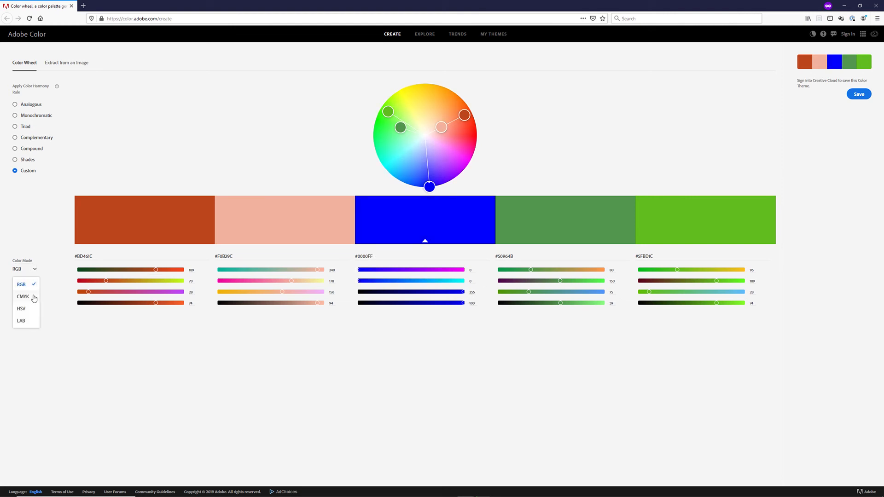
key(Return)
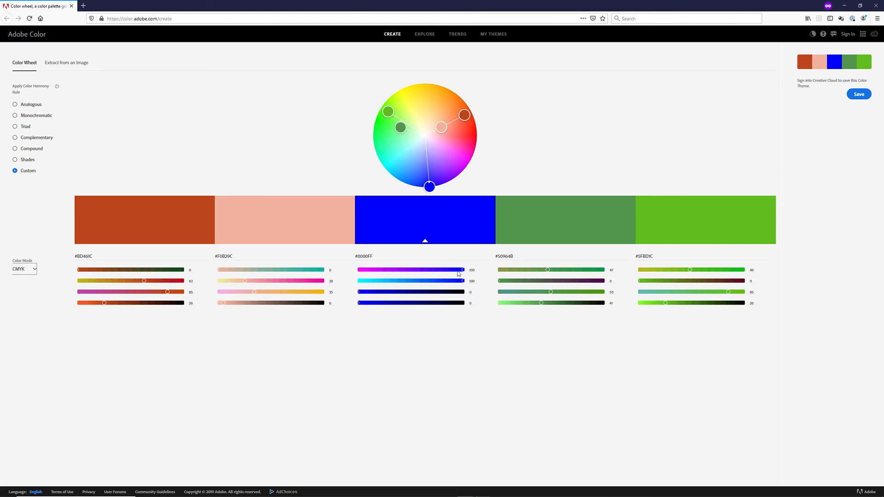
click(437, 271)
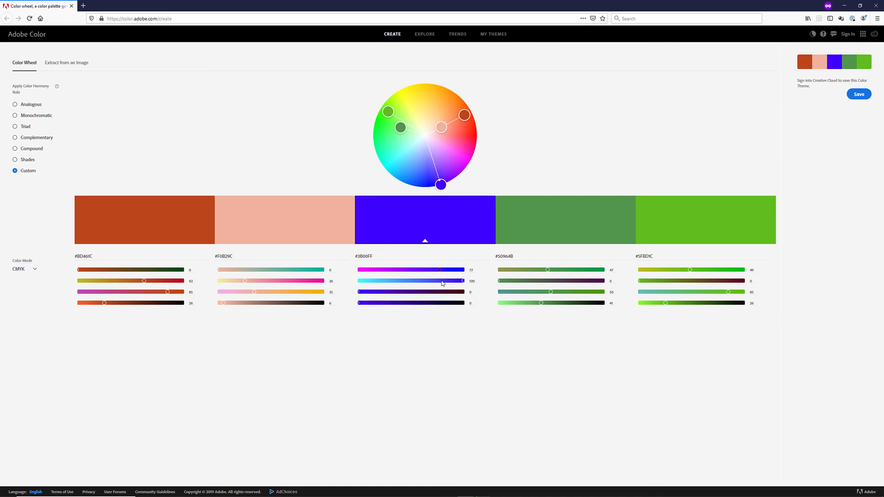
click(435, 281)
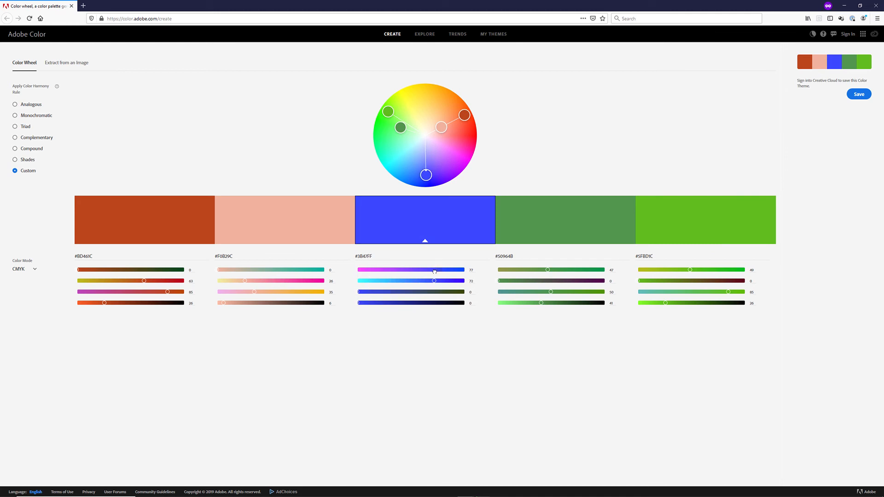
Clear the middle swatch's cyan and magenta to 0 for white, and mix pure red with yellow 100 and magenta 100.
drag(434, 272, 358, 273)
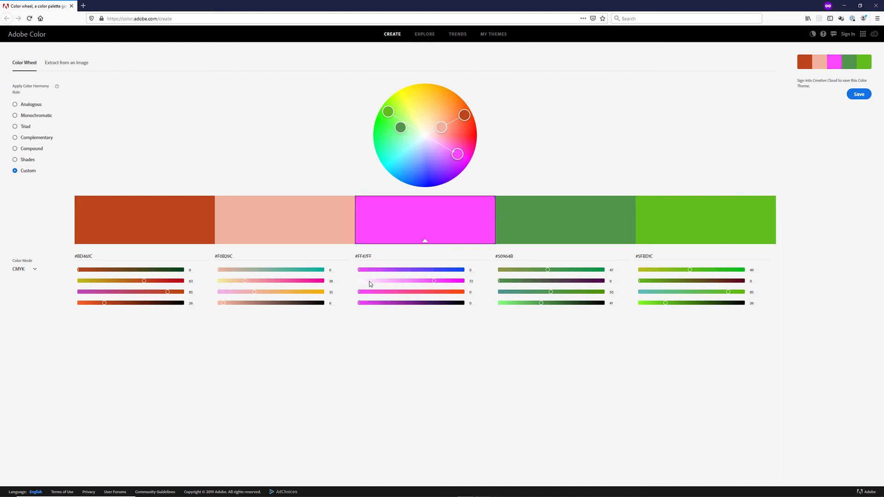
click(360, 281)
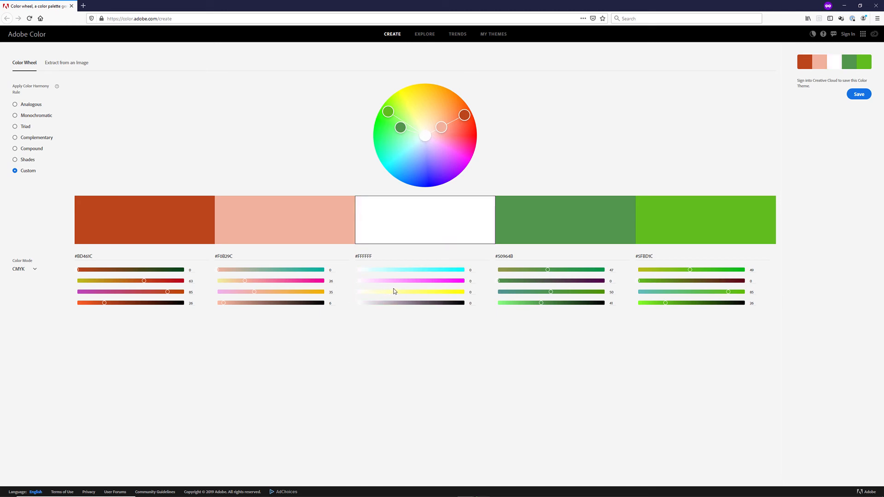
mouse_move(404, 292)
mouse_down()
mouse_move(470, 293)
mouse_move(456, 281)
mouse_move(475, 280)
mouse_up()
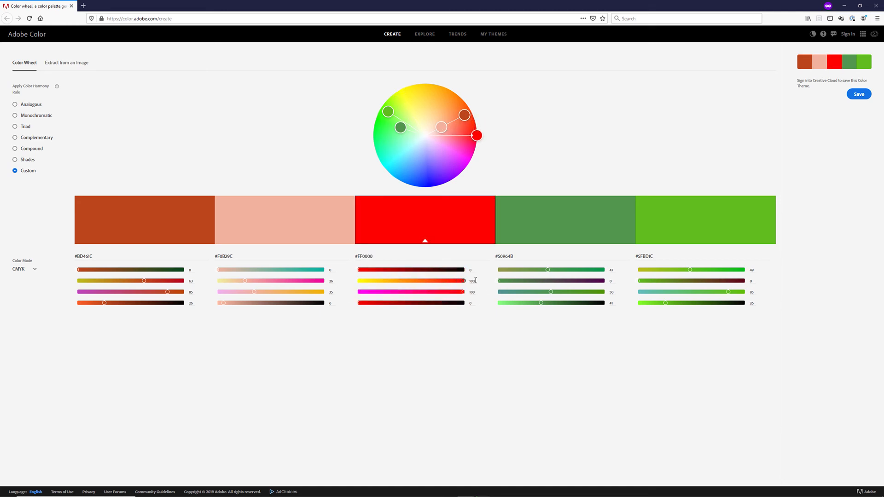
Change the color mode back to RGB and turn the middle red swatch black by setting its red and green to 0.
click(29, 272)
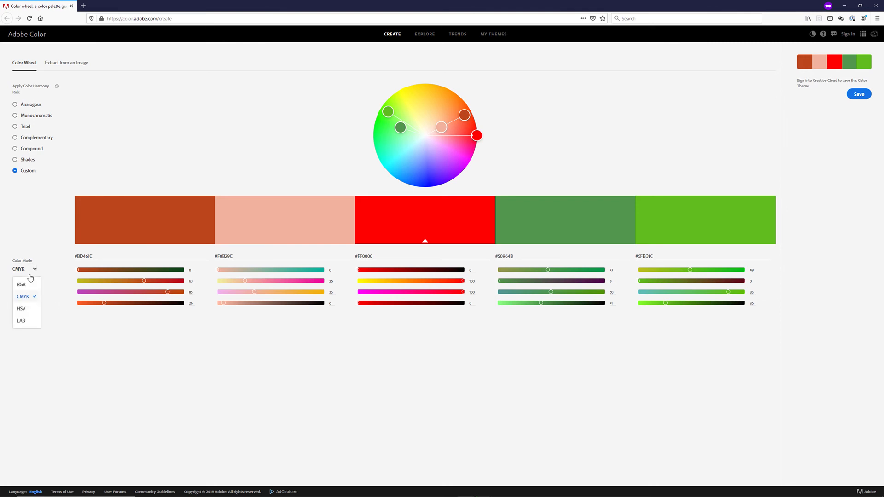
click(29, 285)
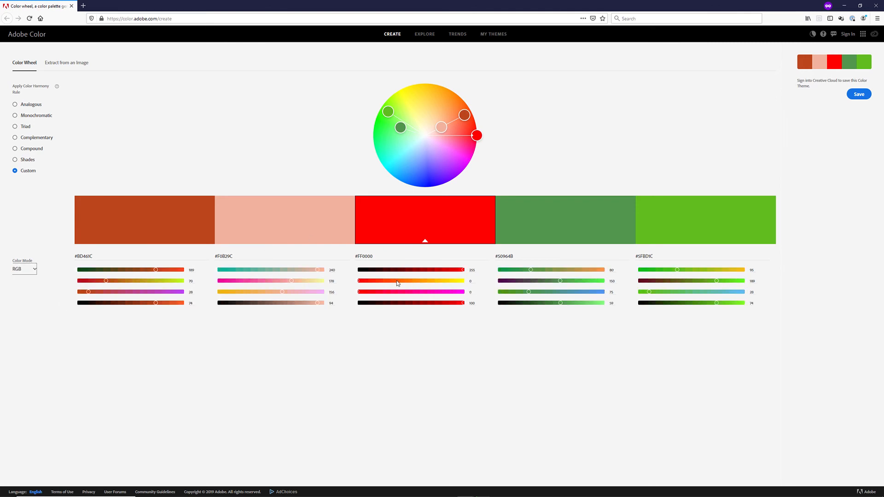
drag(398, 282, 407, 281)
click(359, 281)
drag(464, 270, 357, 276)
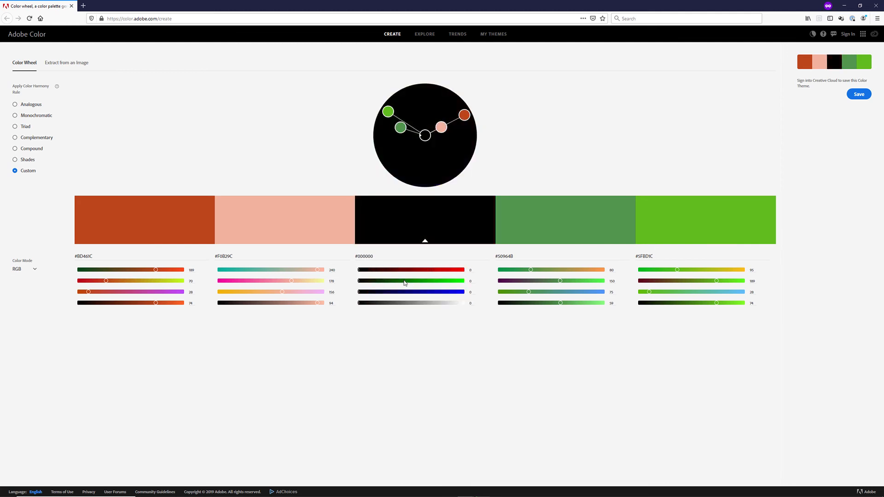
Raise the middle swatch's green to 255 for pure green, and add red 255 to make pure yellow.
click(440, 281)
click(463, 281)
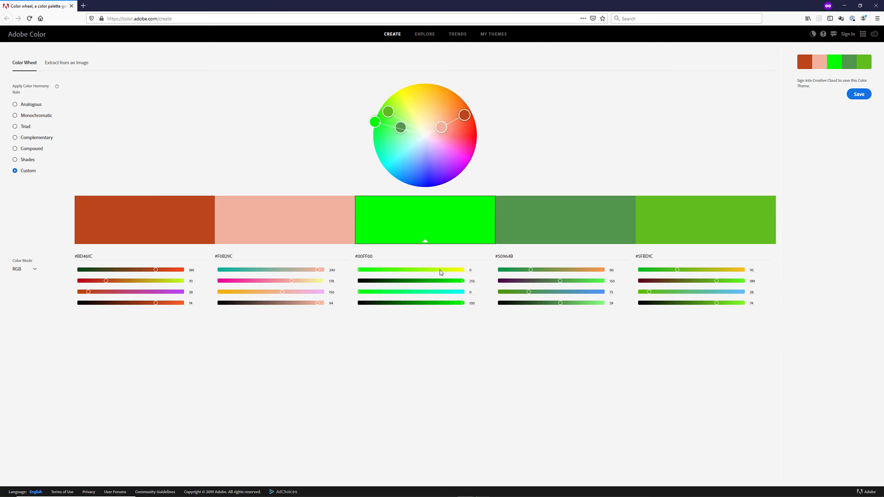
click(451, 270)
click(462, 270)
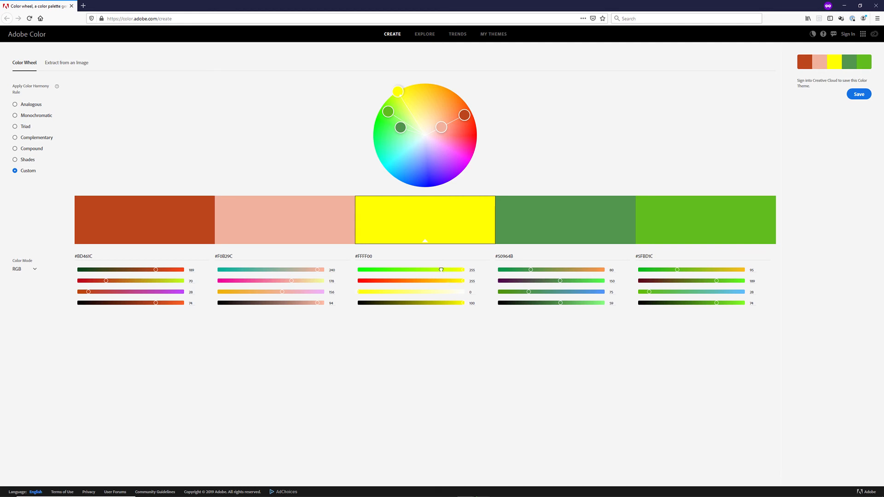
Try a middle swatch of amber with red 255 and green 202, and return green to 255 for pure yellow.
click(439, 270)
click(463, 269)
click(443, 281)
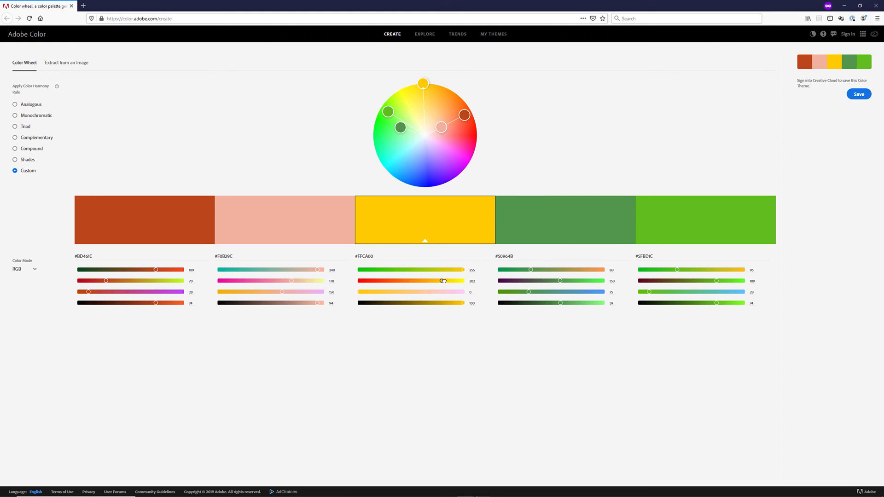
click(457, 246)
drag(454, 282, 339, 298)
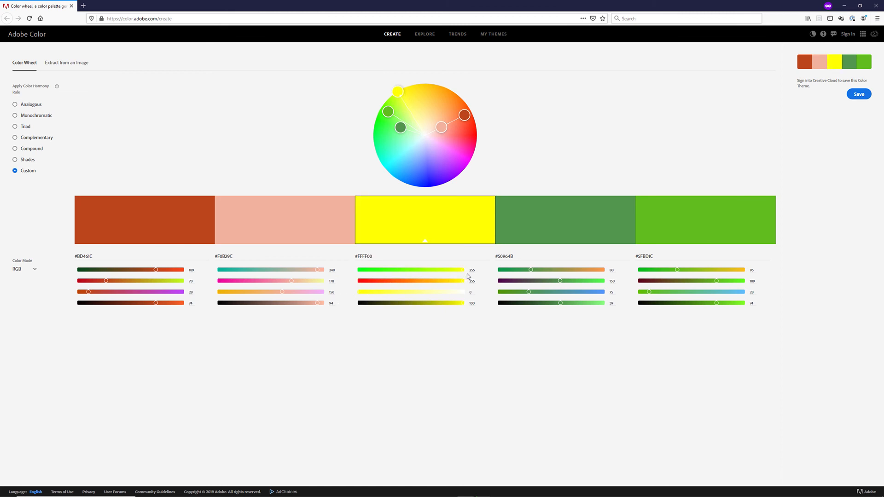
Turn the middle swatch orange with green 160, try olive with red 140, and settle on orange with red 255 and green 152.
drag(456, 281, 425, 281)
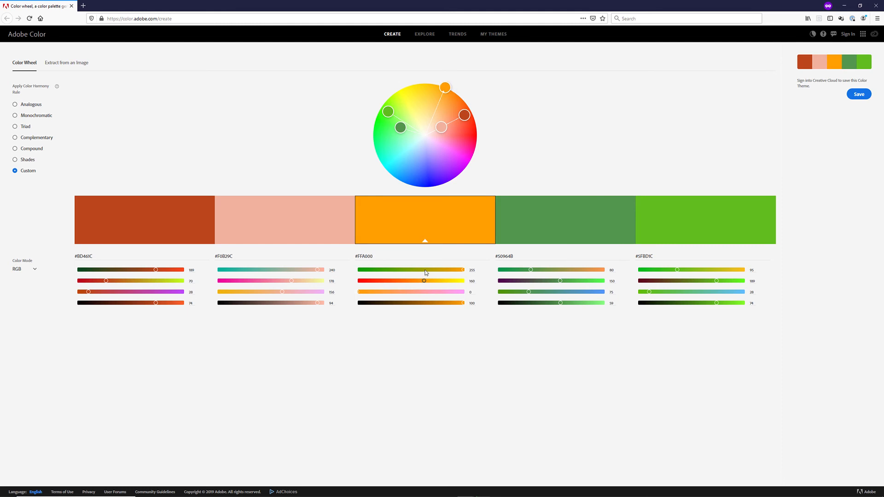
click(416, 270)
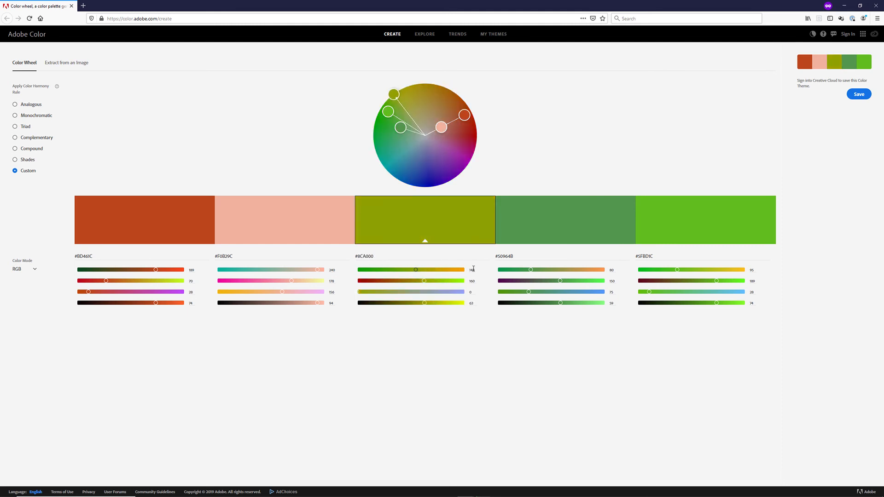
drag(473, 269, 476, 268)
drag(424, 282, 414, 279)
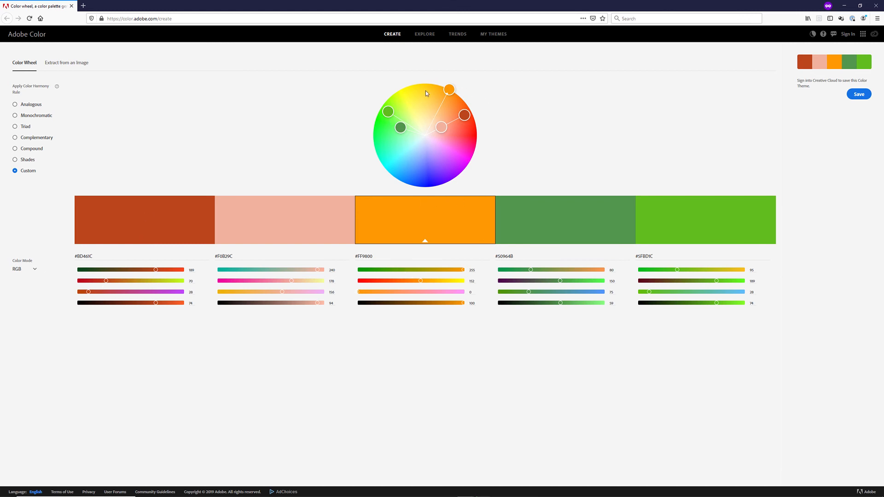
Apply the Complementary harmony rule and move the base color around the wheel from orange through green to yellow.
click(36, 140)
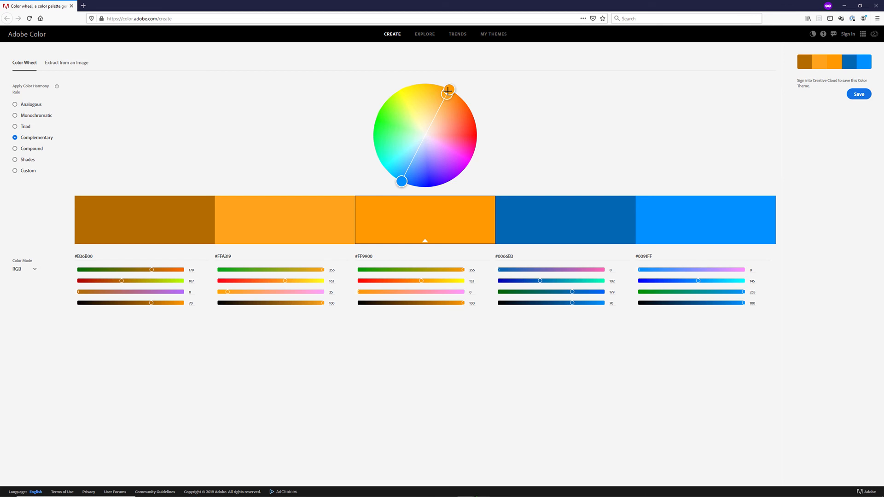
drag(448, 91, 404, 92)
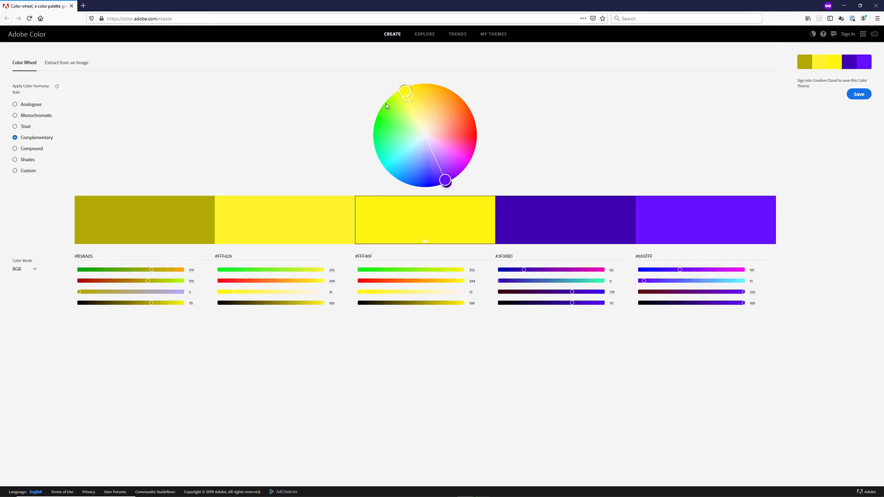
click(386, 103)
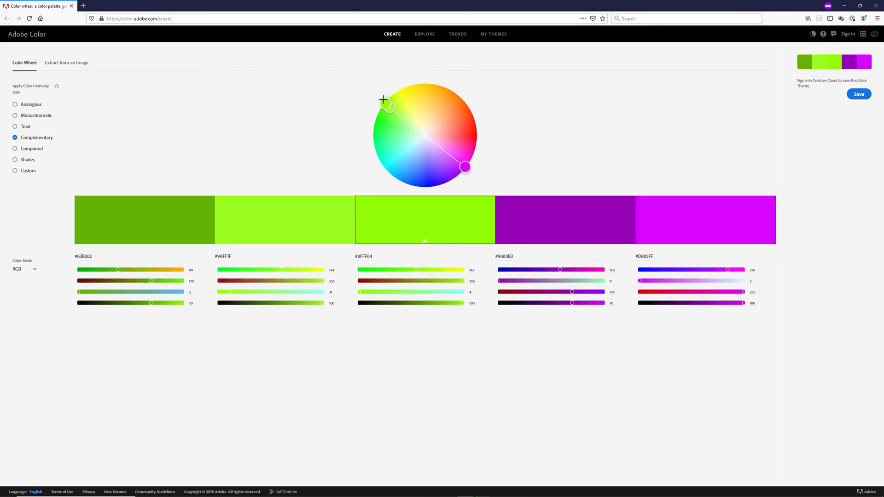
drag(383, 99, 407, 90)
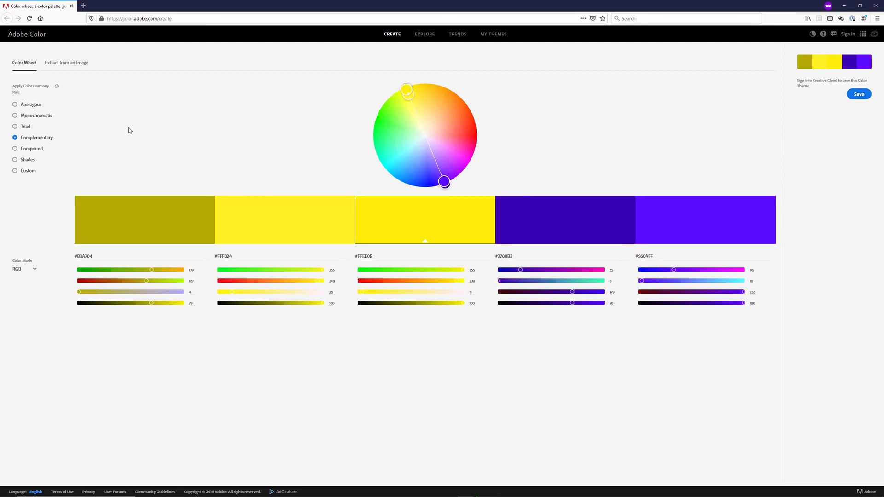
Change the harmony rule to Analogous, keeping the yellow base color.
click(35, 105)
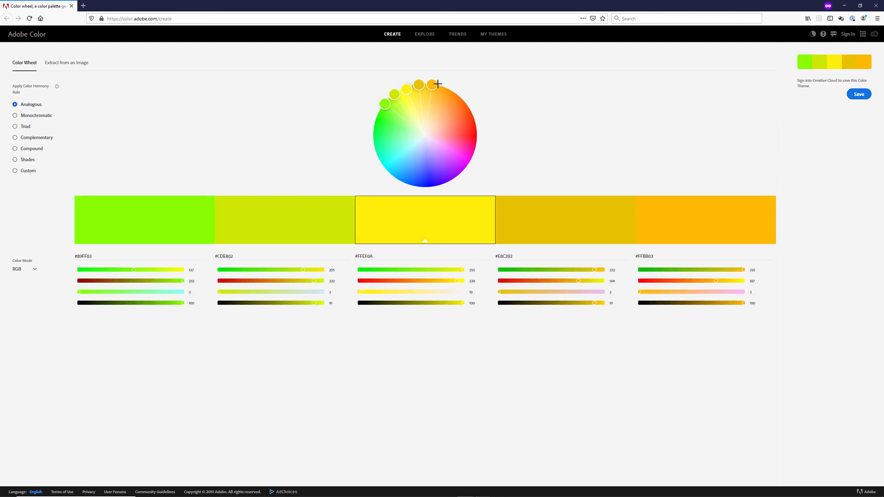
Move the base color on the wheel to red, try the Monochromatic, Complementary and Triad harmony rules, and settle on Complementary.
drag(473, 121, 476, 128)
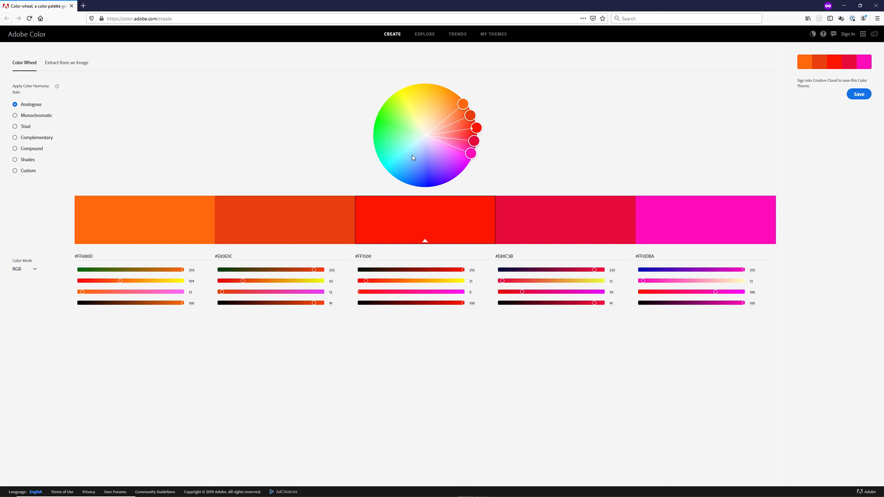
click(36, 116)
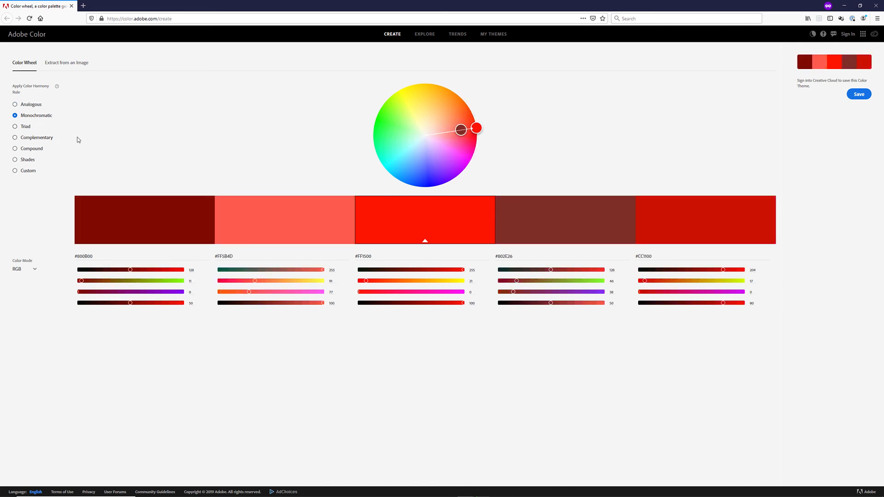
click(41, 139)
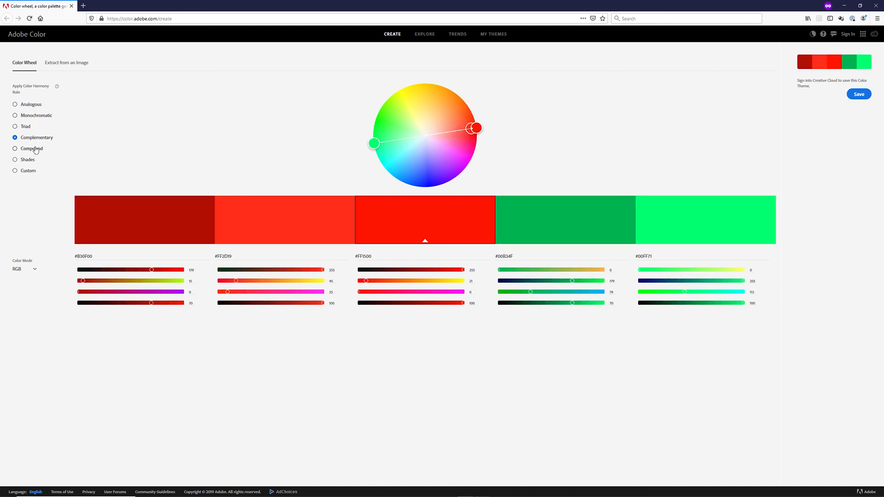
click(29, 128)
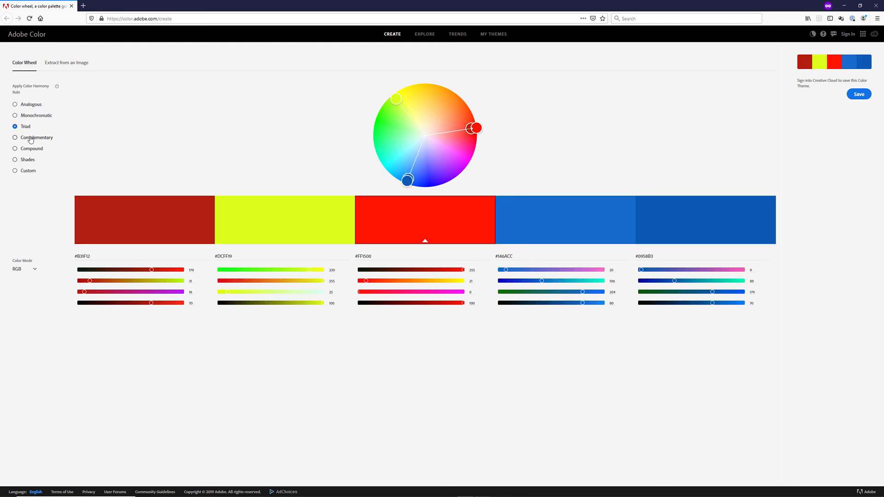
click(31, 140)
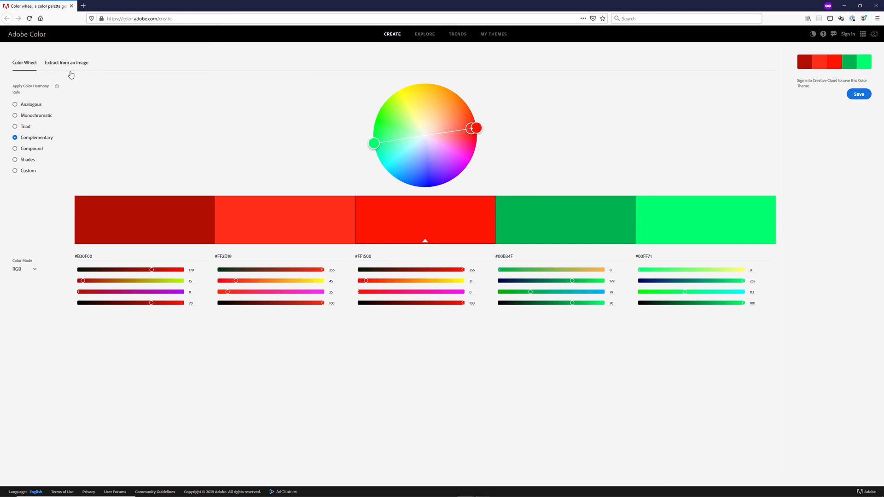
Switch the color mode of the red and green palette to HSV.
click(34, 276)
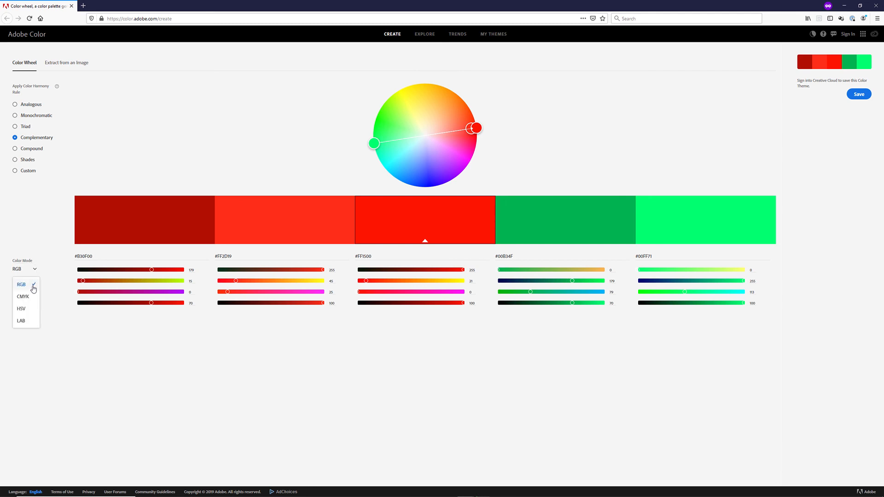
click(27, 309)
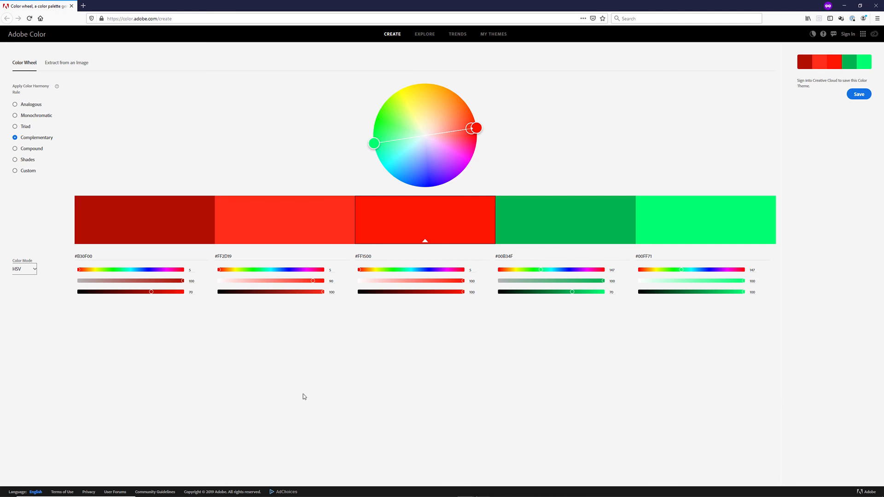
Open the page for extracting a color theme from an image and bring up the overview of open windows.
mouse_move(384, 491)
click(81, 62)
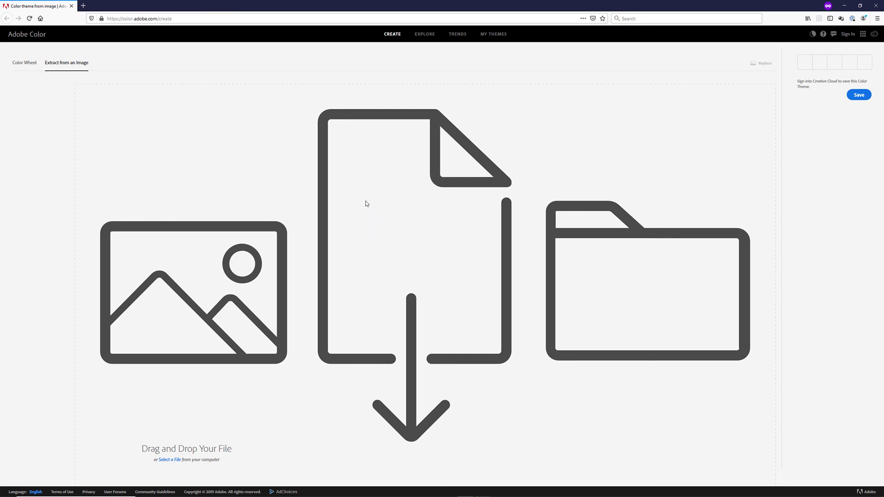
key(alt+Tab)
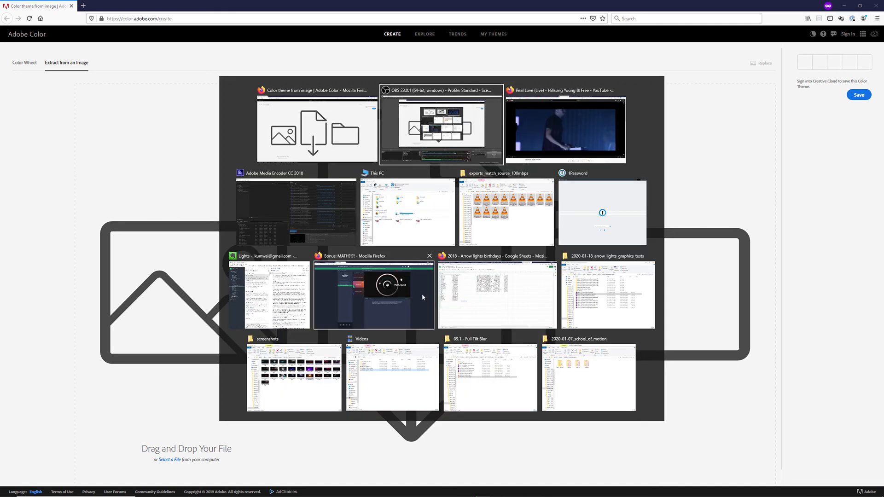